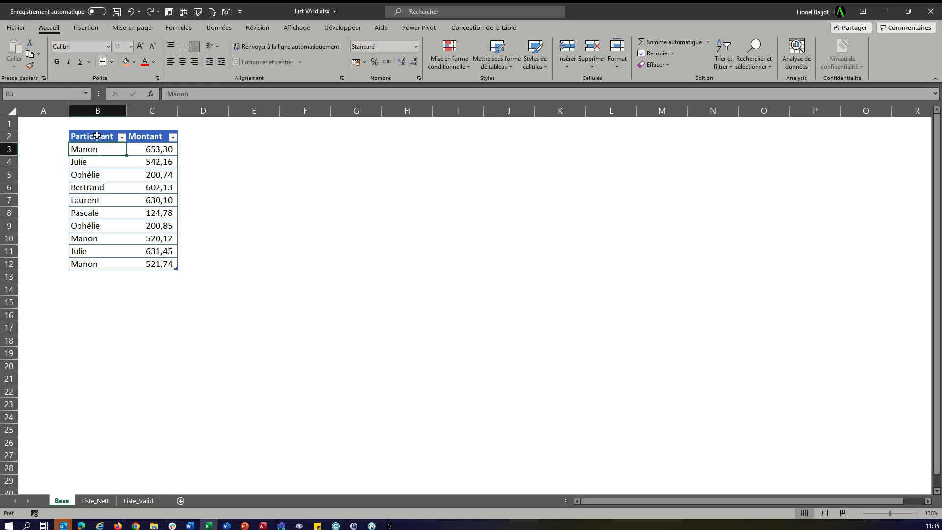
- Review the Participant column, the source table's name and the contents of the Liste_Nett and Liste_Valid sheets
left_click(97, 131)
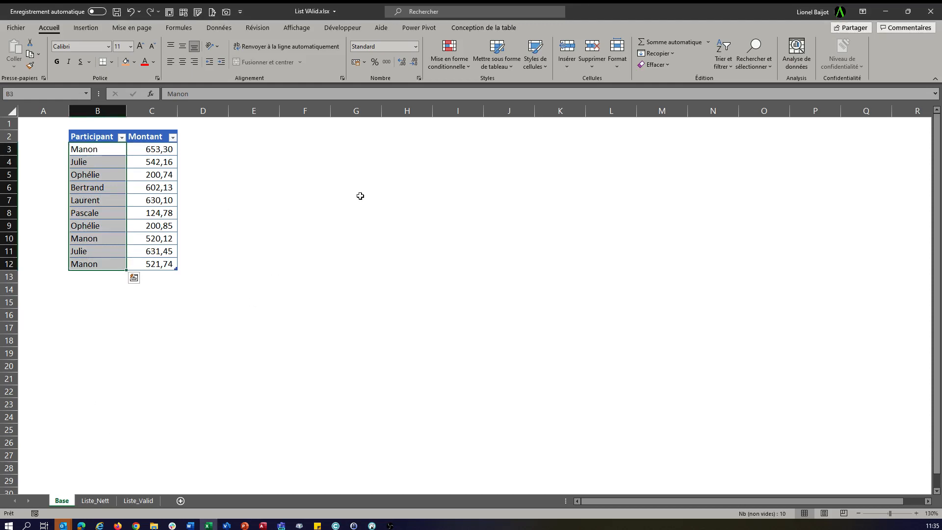
left_click(465, 28)
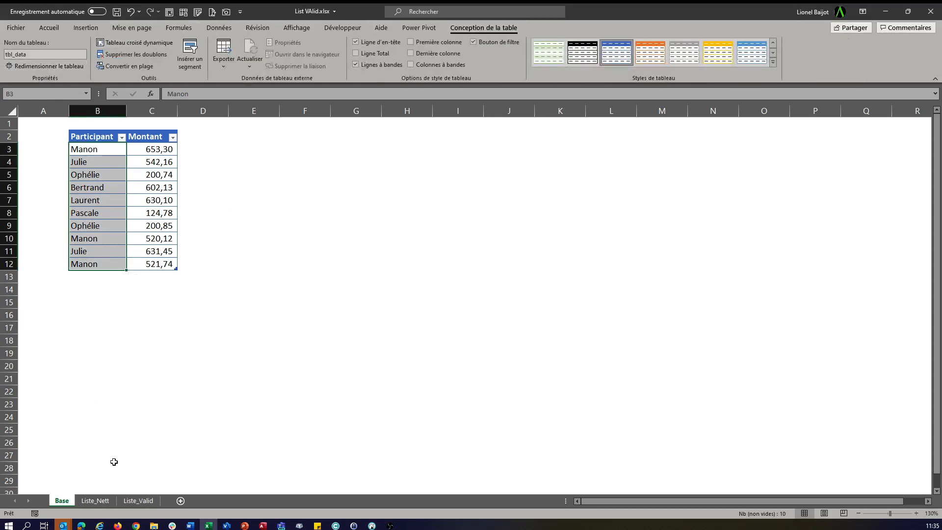
left_click(96, 500)
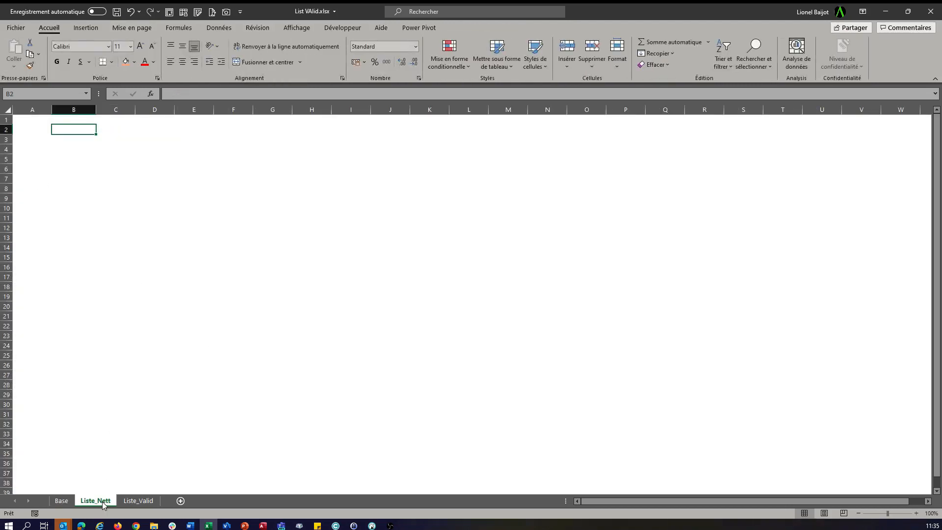
left_click(138, 501)
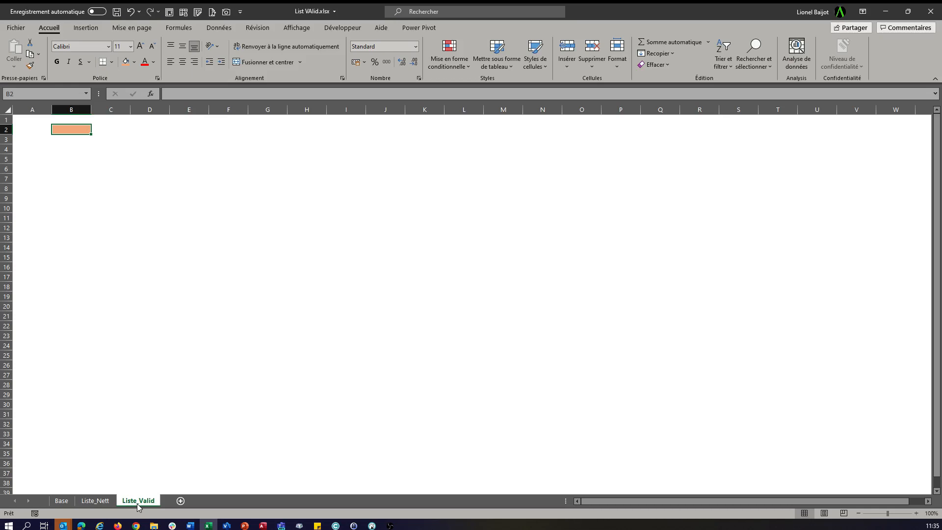
left_click(67, 502)
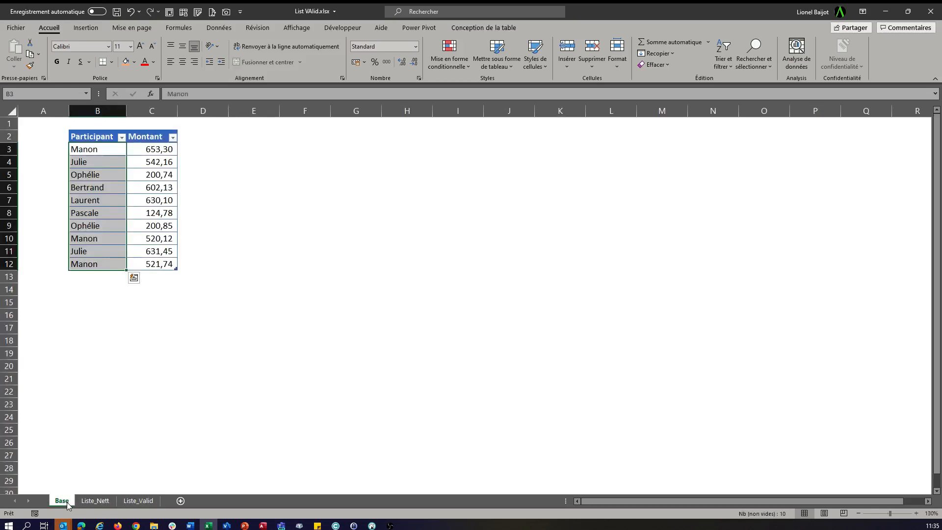
- Load the tbl_data table from the Base sheet into the Power Query editor
left_click(115, 184)
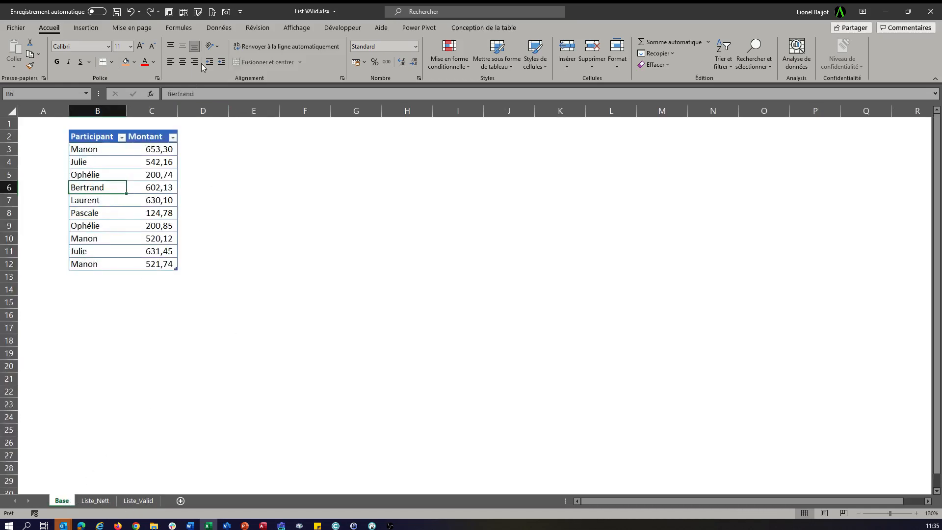
left_click(219, 28)
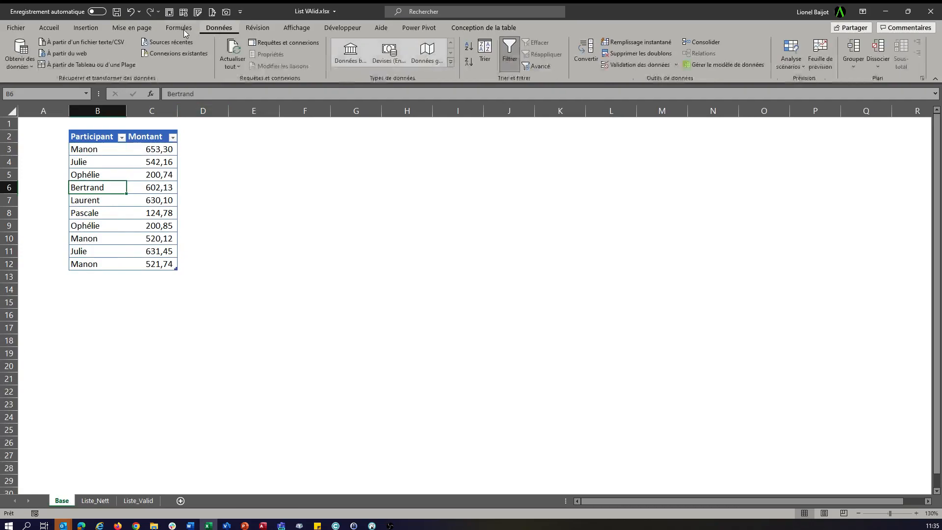
left_click(98, 65)
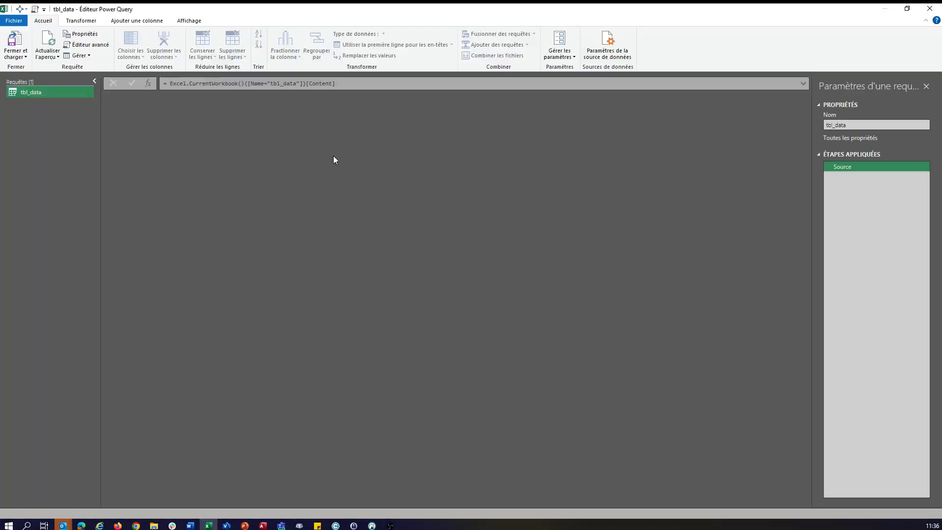
- Keep only the Participant column in the query and set its data type to text
right_click(160, 97)
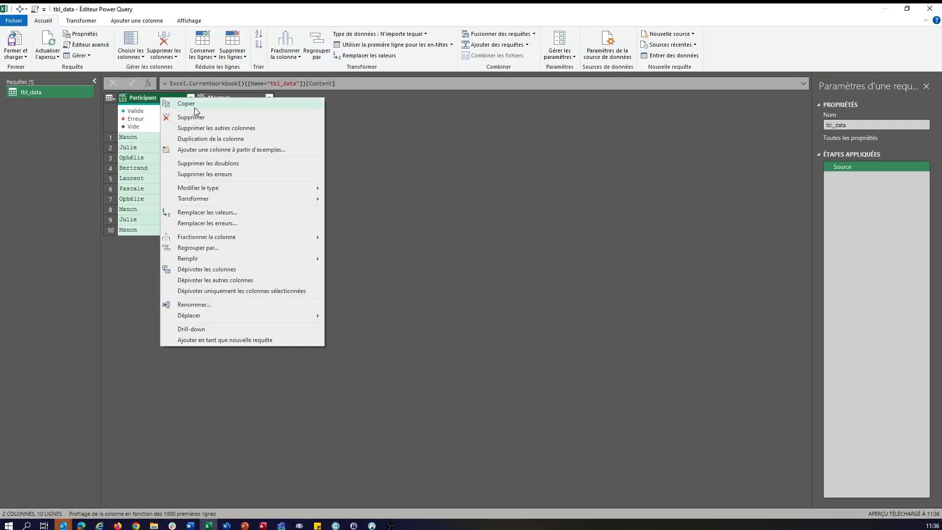
left_click(206, 122)
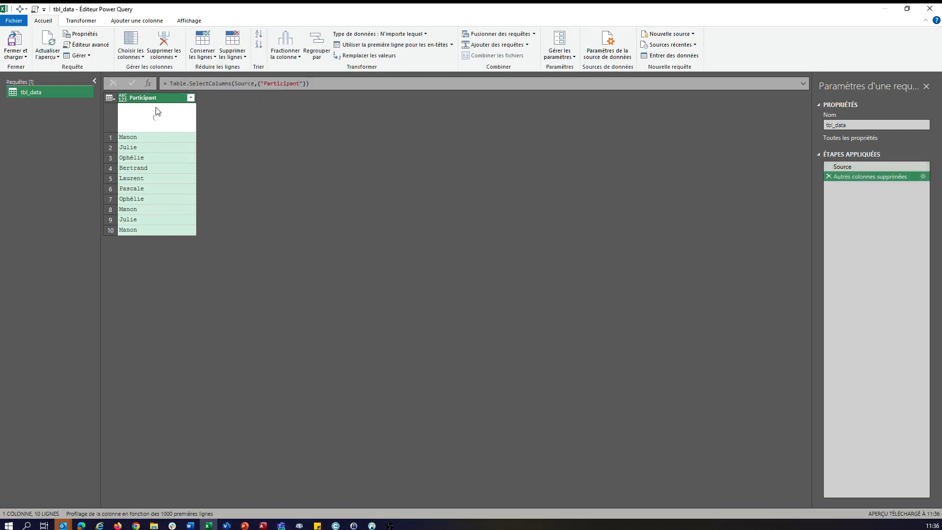
left_click(124, 97)
left_click(139, 212)
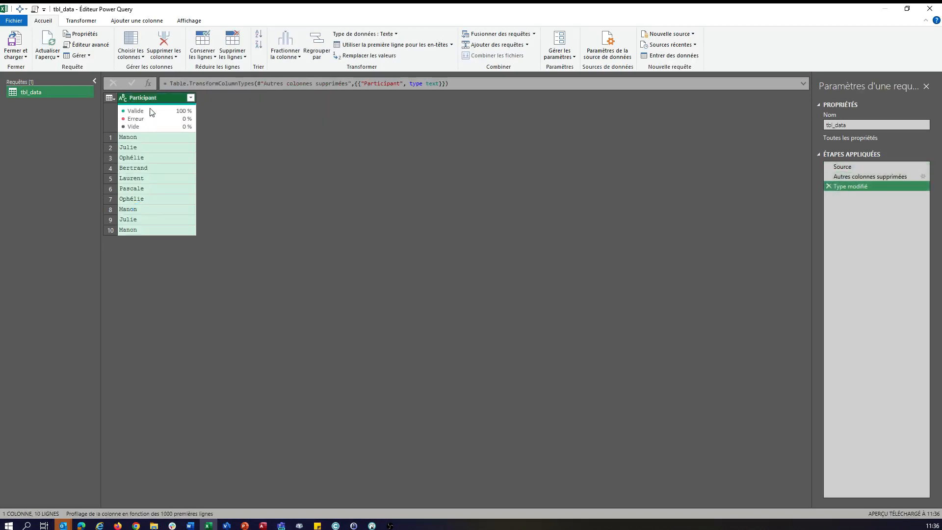
- Remove the duplicates from the Participant column and sort it in ascending order
right_click(163, 101)
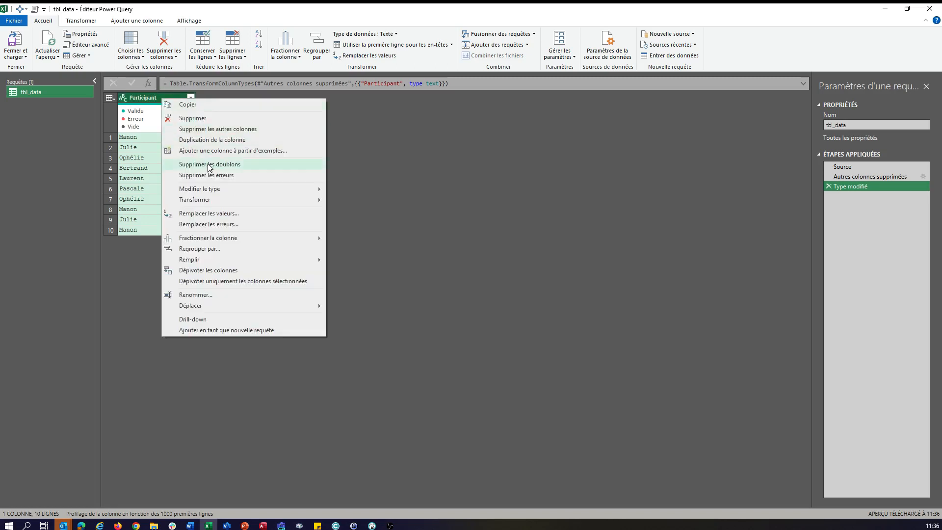
left_click(210, 165)
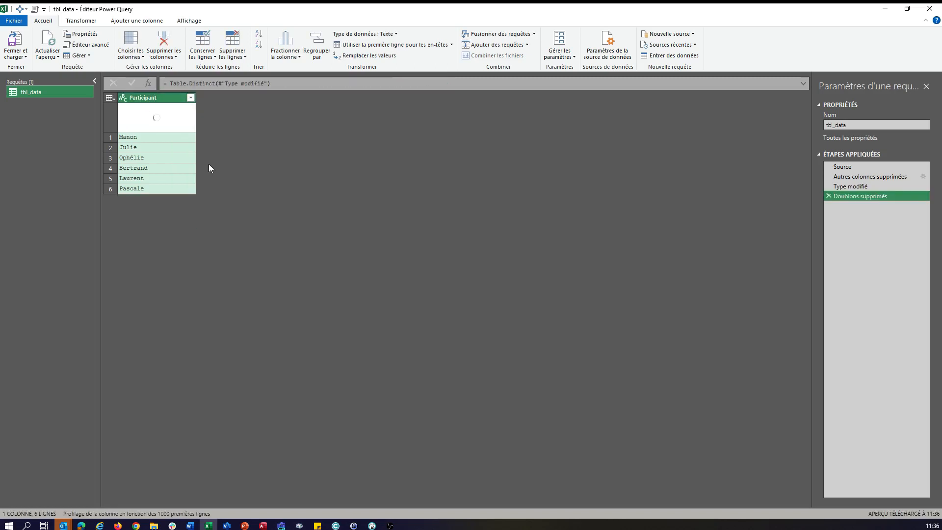
left_click(191, 98)
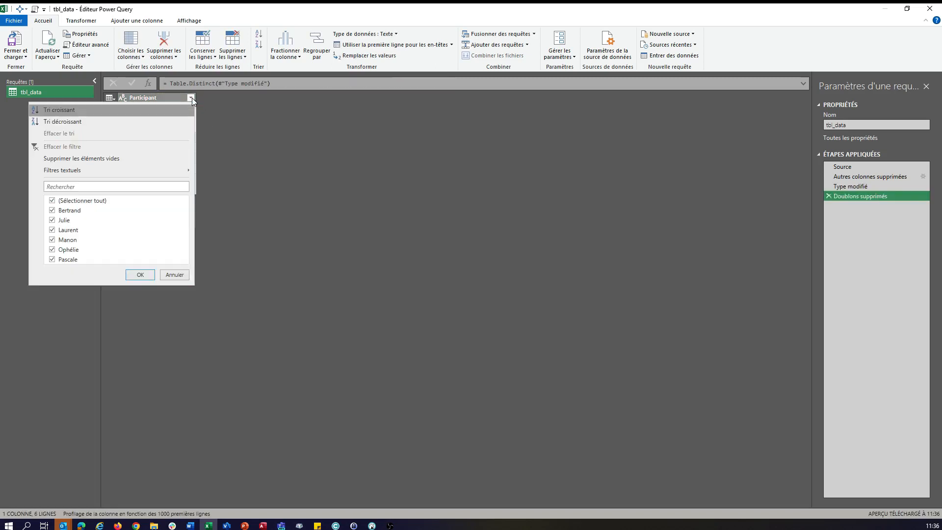
left_click(121, 109)
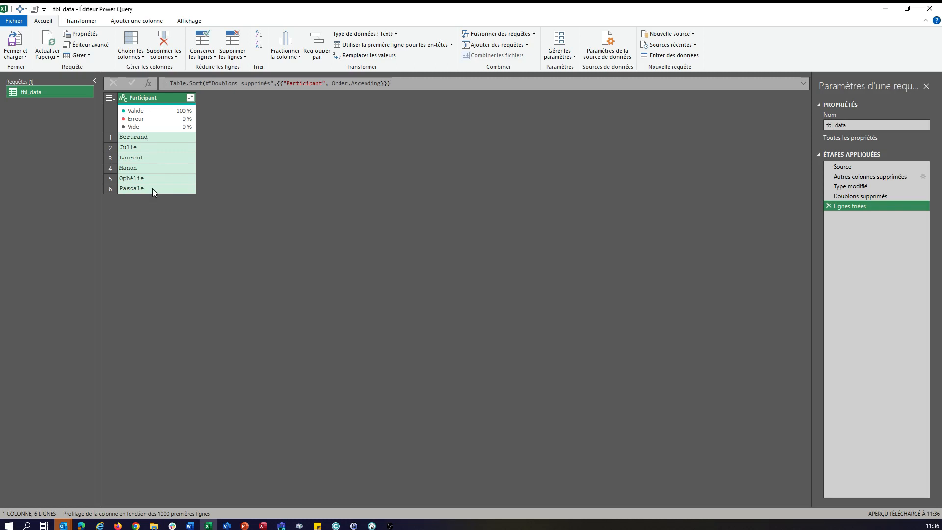
- Rename the query as lst_nett
double_click(63, 93)
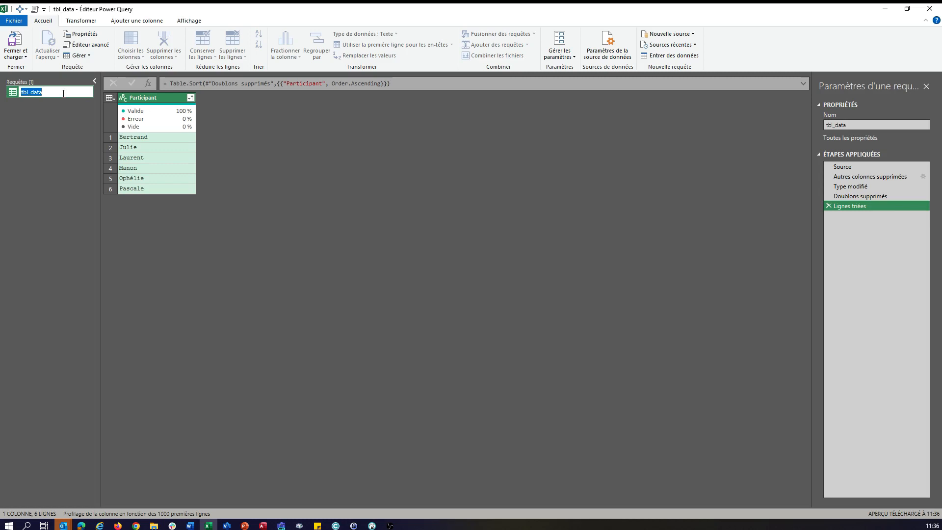
type("lst_nett")
key("Return")
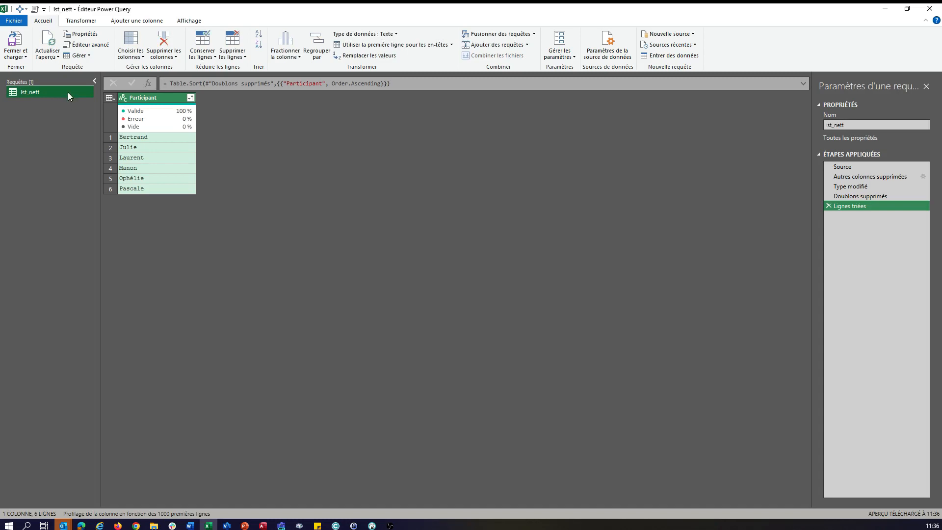
- Load the lst_nett query as a table into the existing Liste_Nett sheet, starting at cell B2
left_click(16, 55)
left_click(48, 78)
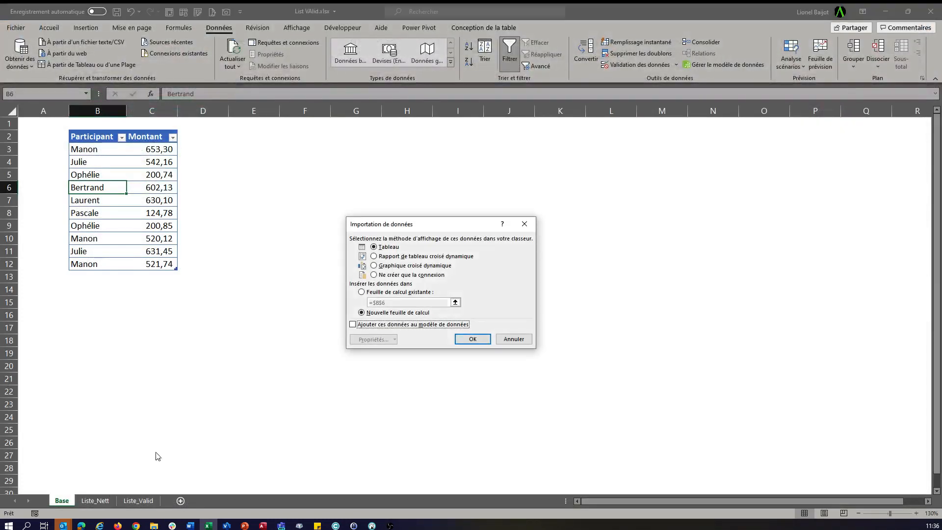
left_click(361, 292)
left_click(89, 501)
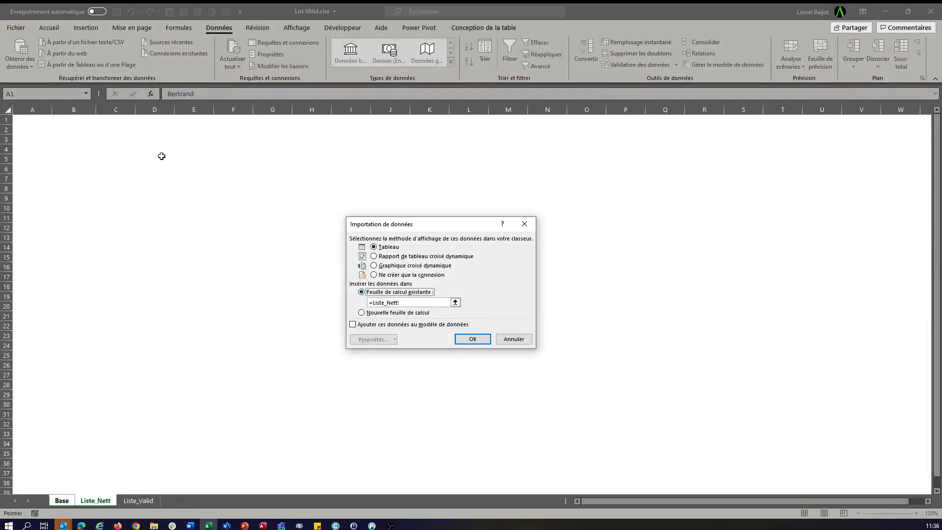
left_click(66, 129)
left_click(480, 340)
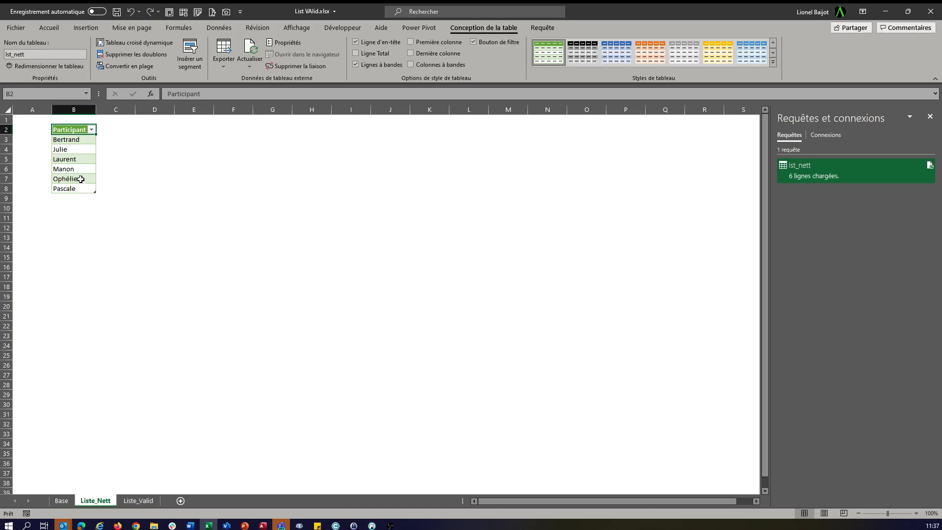
- Try to apply list validation to cell B2 of the Liste_Valid sheet with =lst_nett as the source
left_click(141, 501)
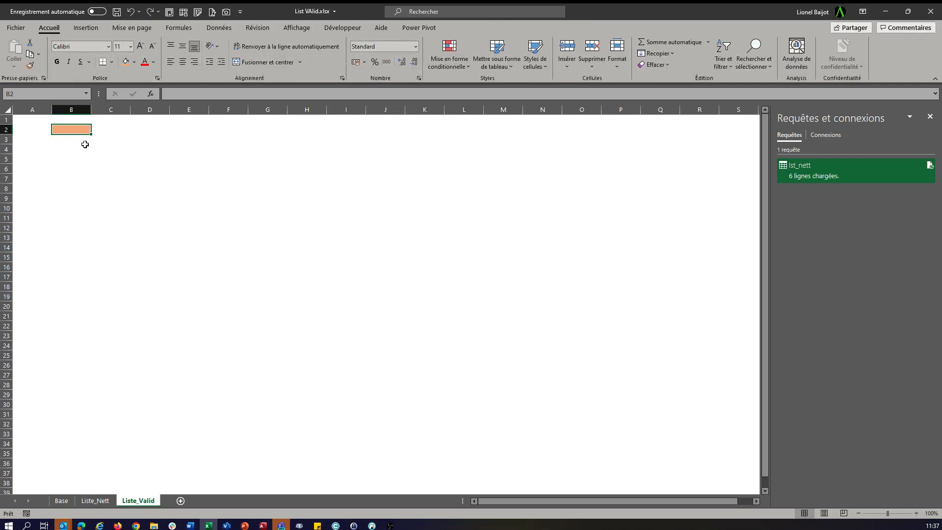
left_click(222, 28)
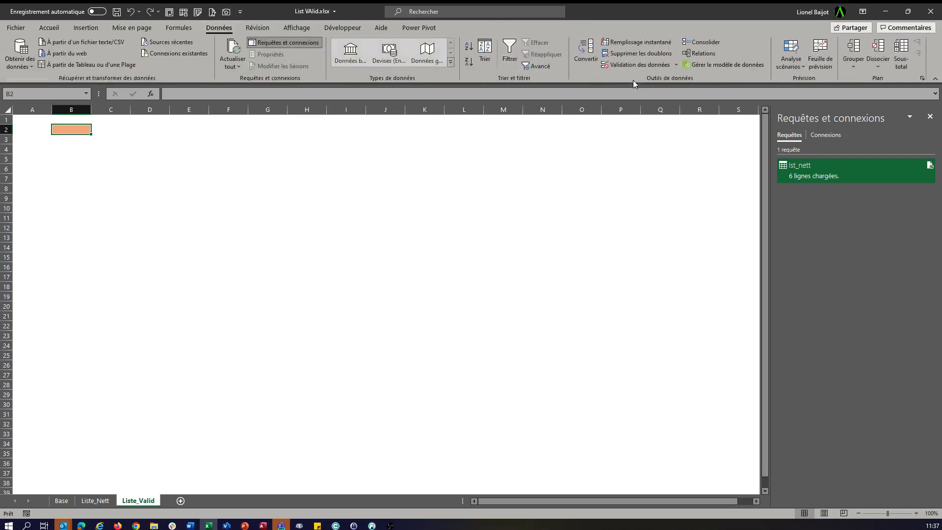
left_click(637, 65)
left_click(383, 262)
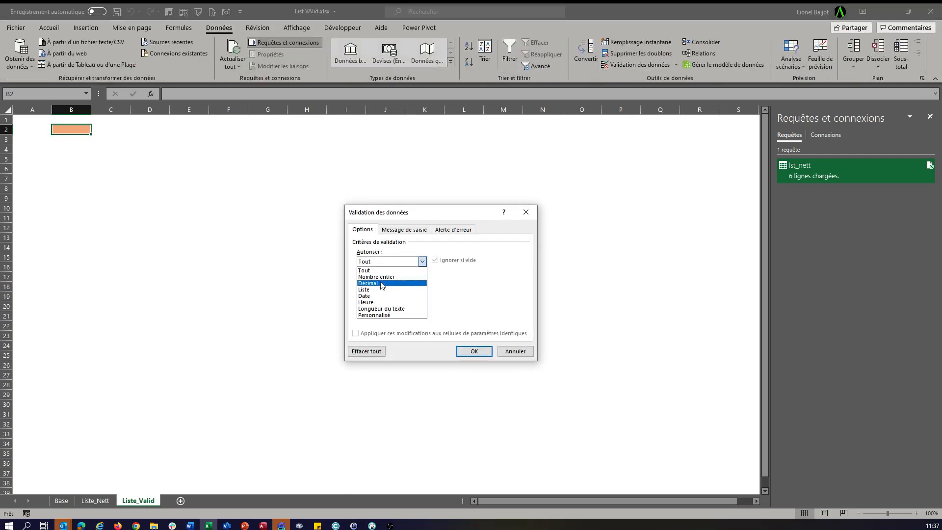
left_click(382, 289)
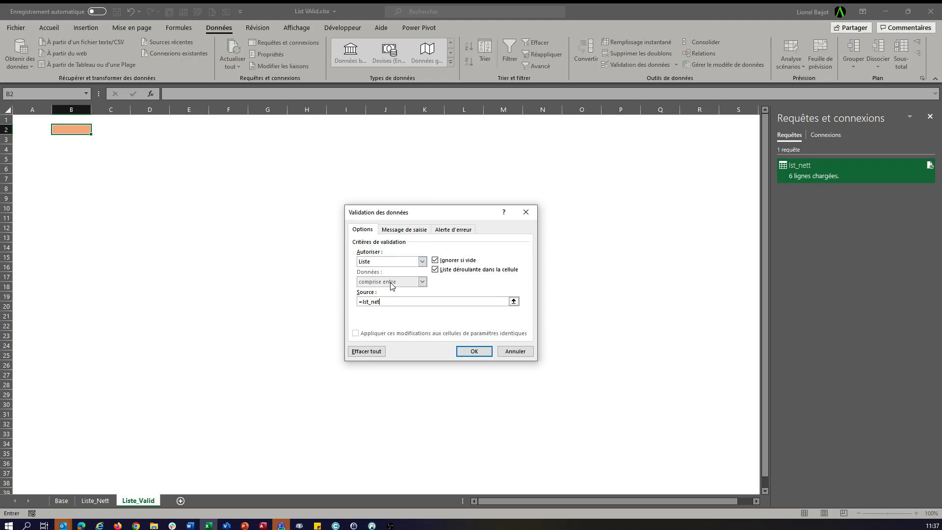
left_click(474, 352)
left_click_drag(435, 232, 141, 273)
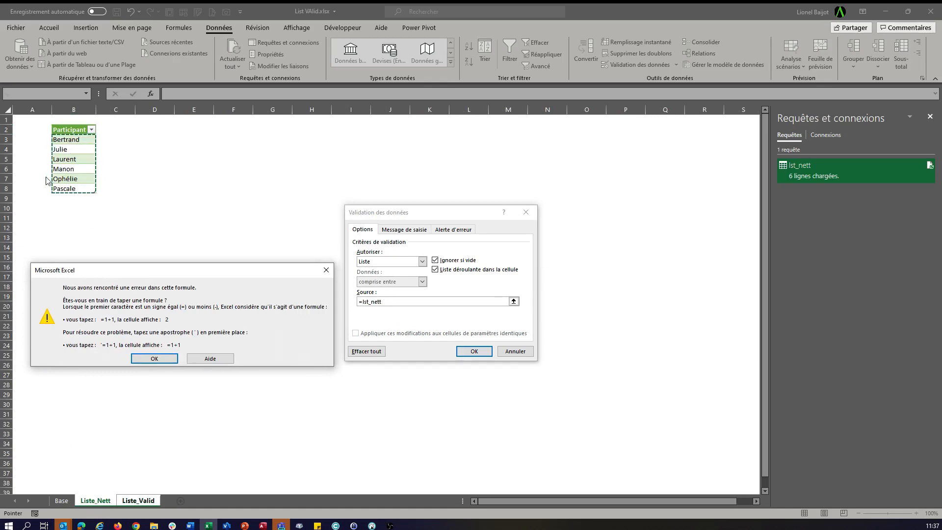
left_click(146, 360)
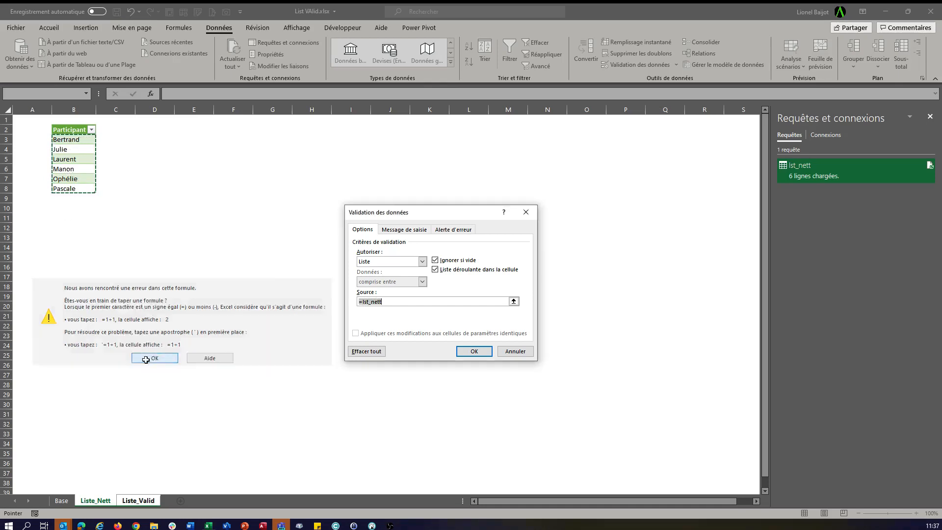
left_click(413, 302)
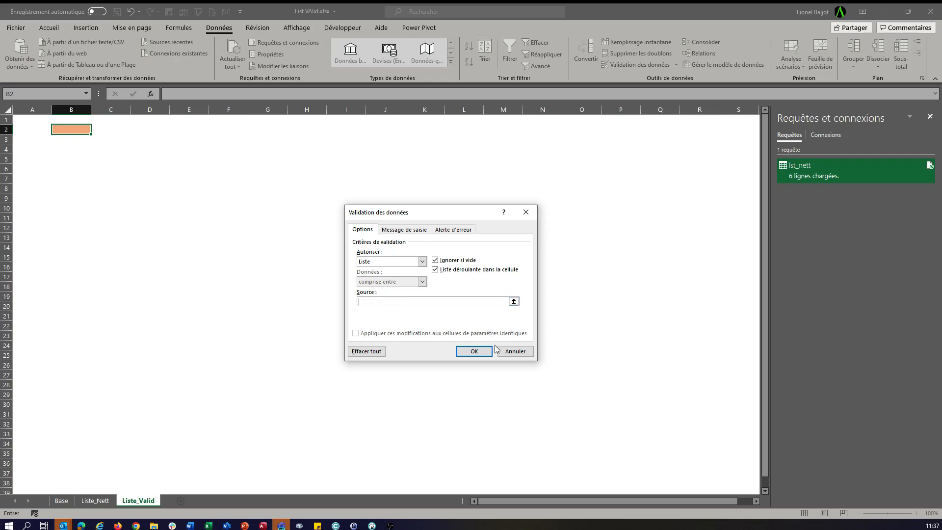
left_click(510, 354)
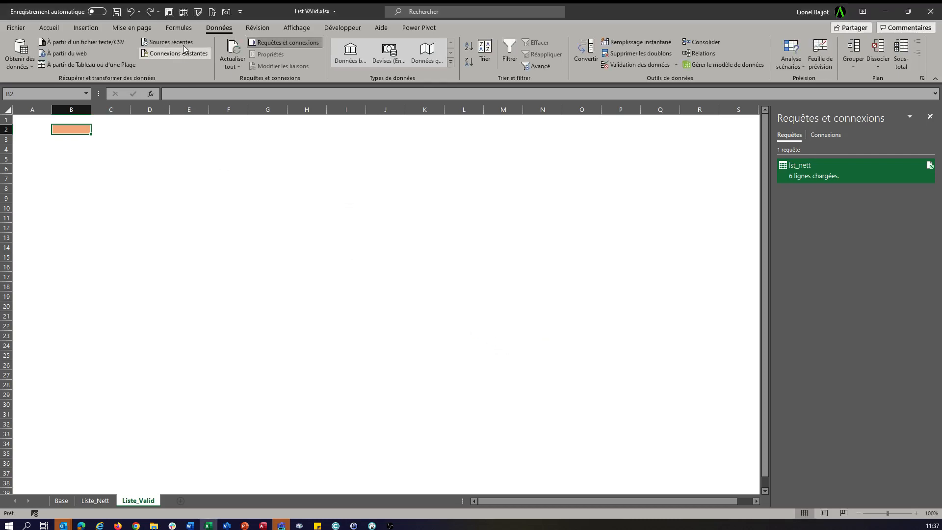
- Check in the name manager which range the lst_nett table name refers to
left_click(179, 27)
left_click(363, 65)
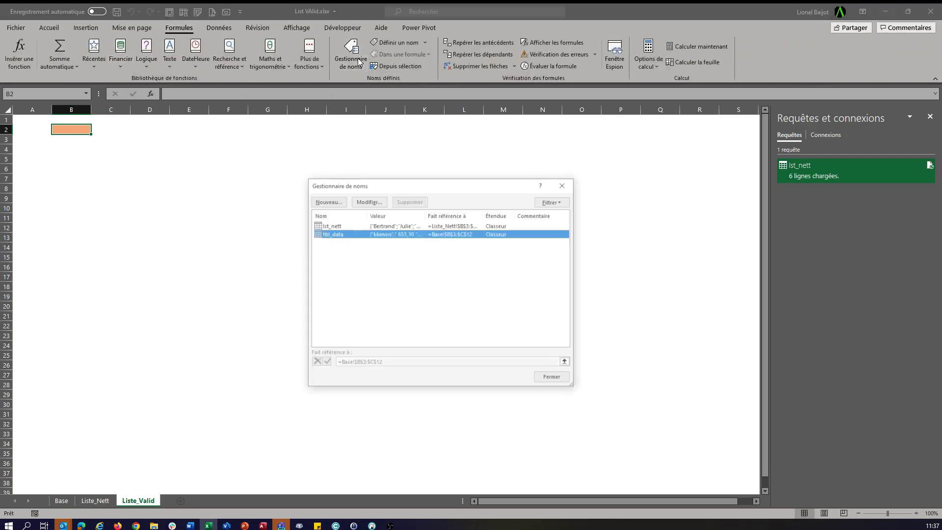
left_click(333, 225)
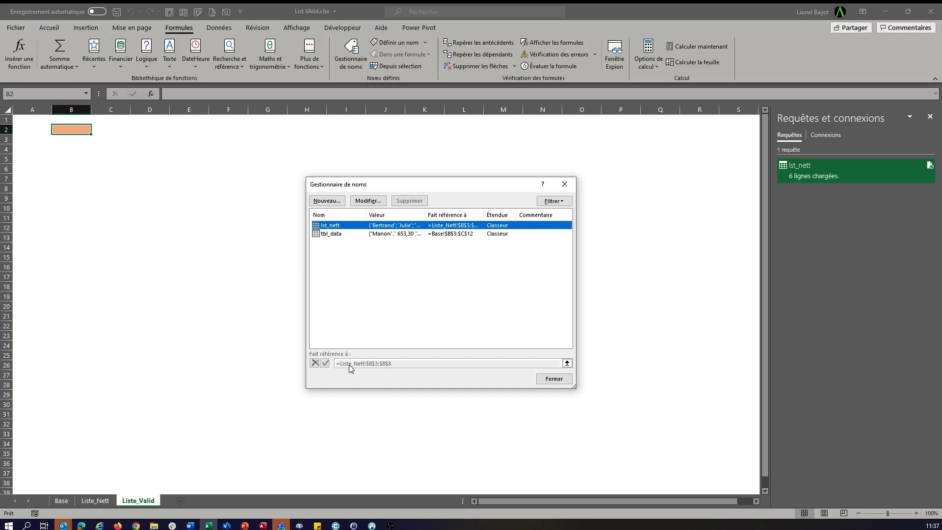
left_click(552, 382)
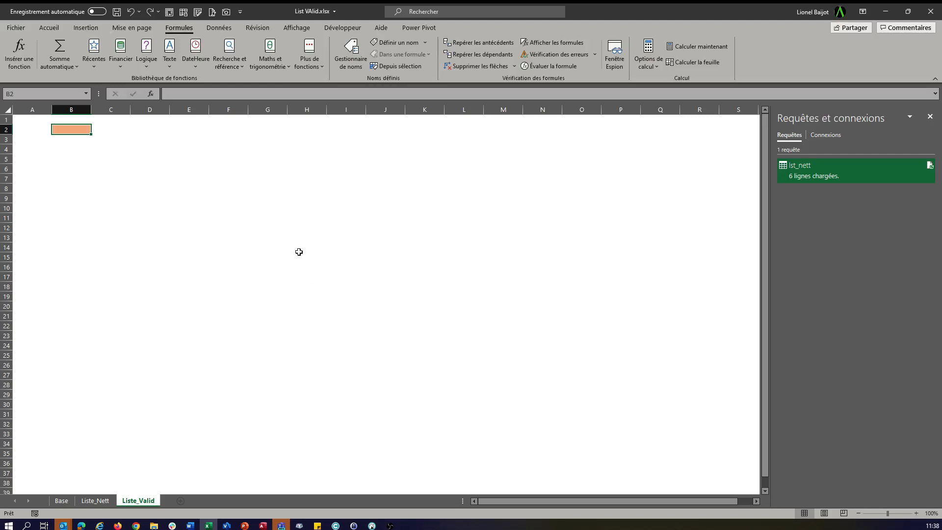
- Apply list validation to cell B2 of Liste_Valid with =Liste_Nett!$B$3:$B$8 as the source
left_click(219, 28)
left_click(625, 68)
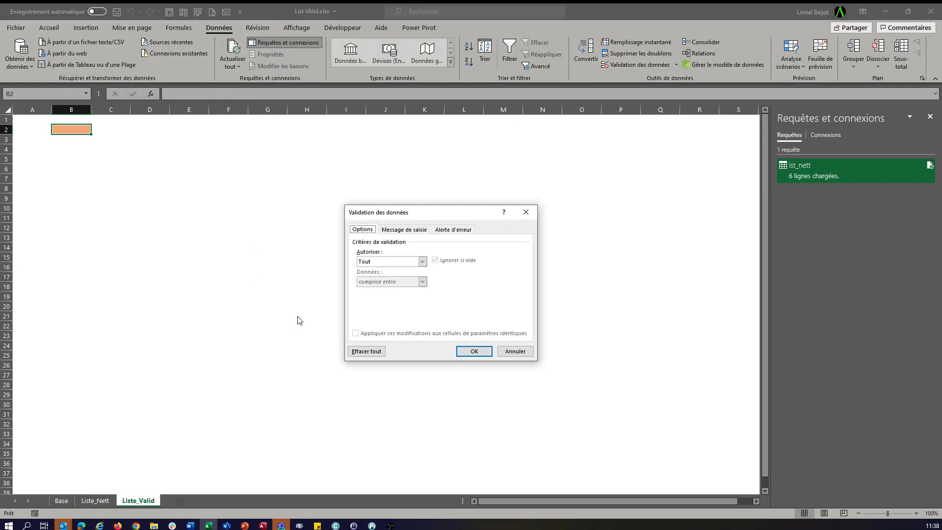
left_click(422, 262)
left_click(375, 289)
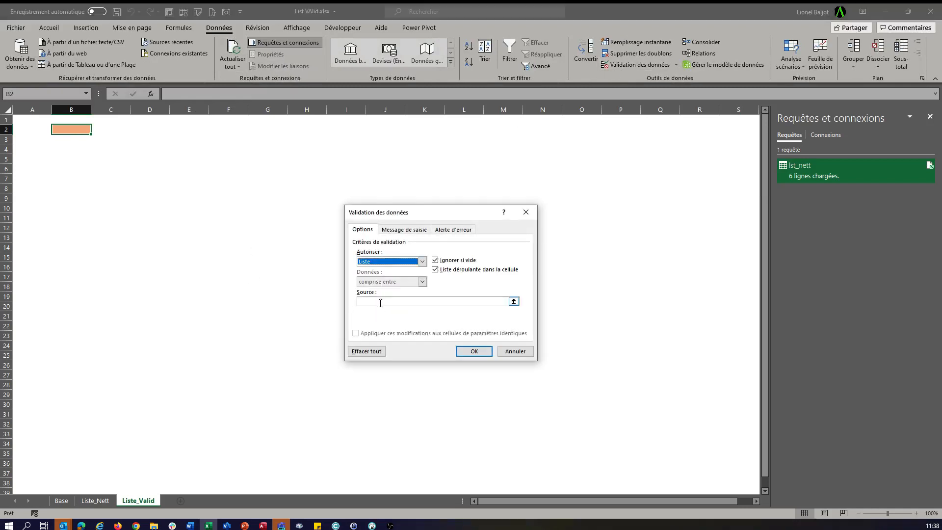
left_click(380, 301)
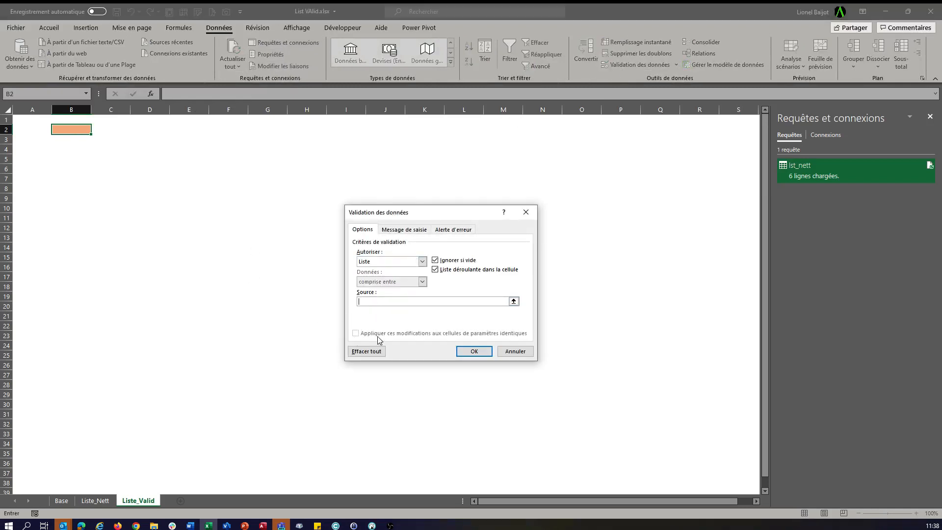
type("=")
left_click(95, 500)
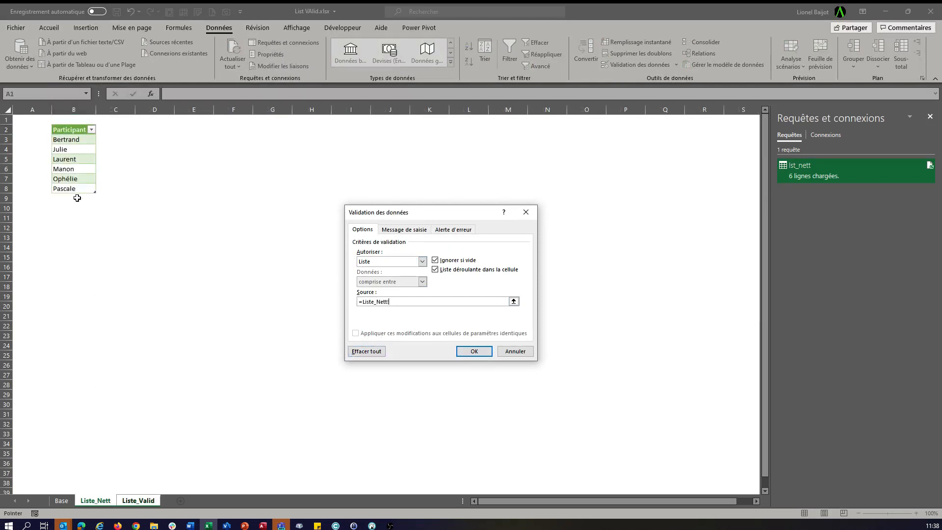
left_click(68, 124)
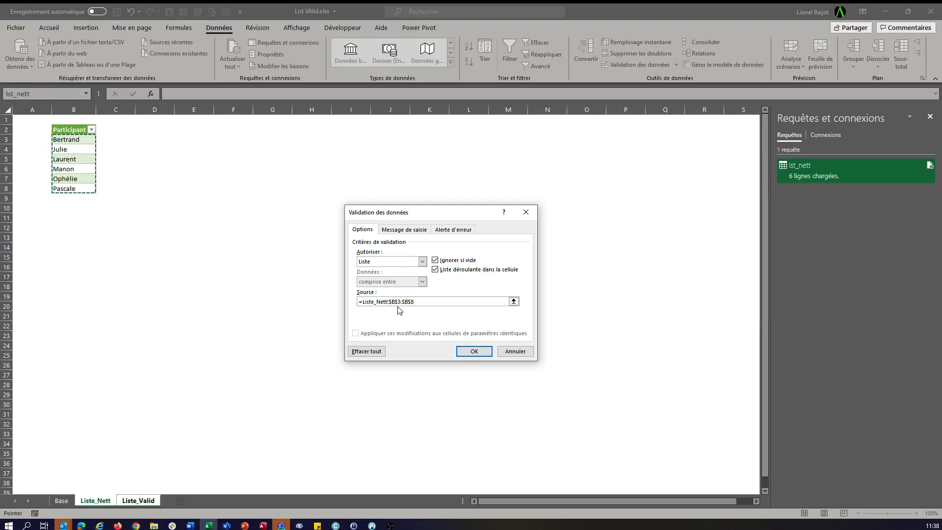
left_click(473, 351)
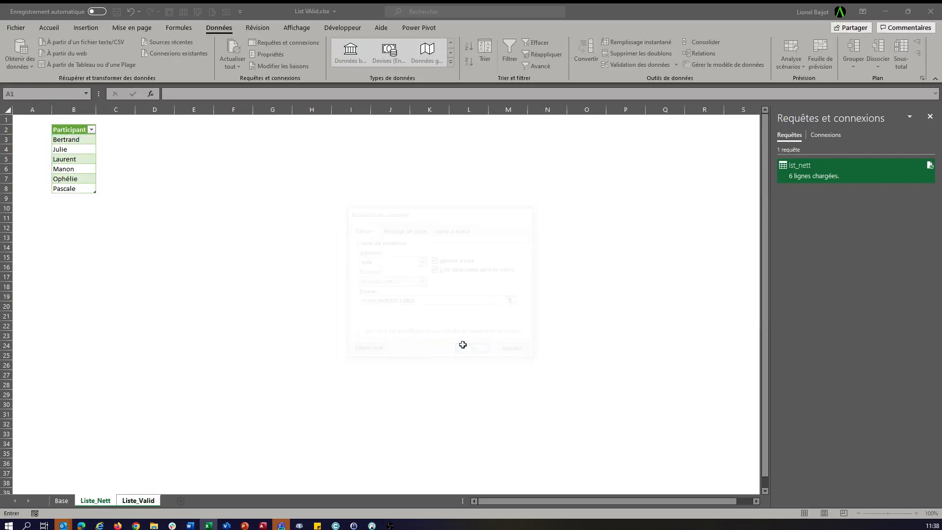
- Test the drop-down in cell B2 by choosing the third participant and then the last one
left_click(95, 129)
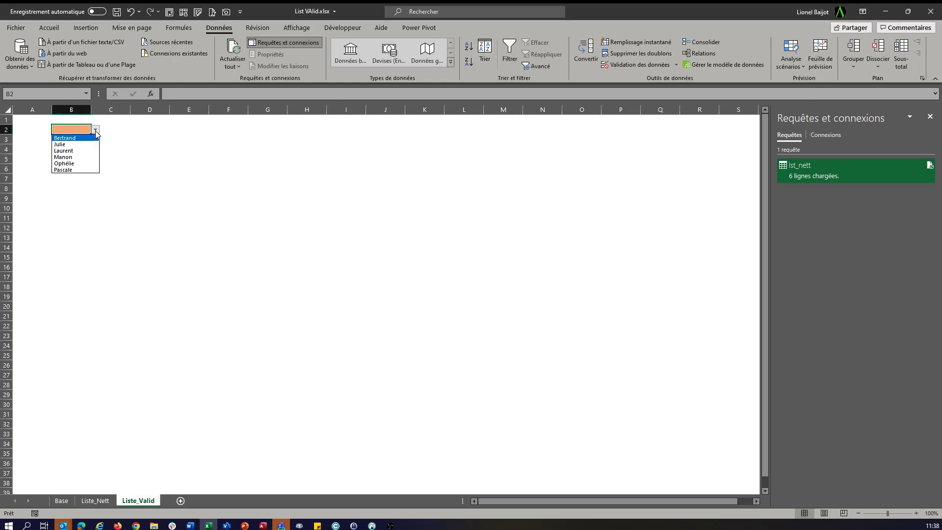
left_click(76, 151)
left_click(96, 131)
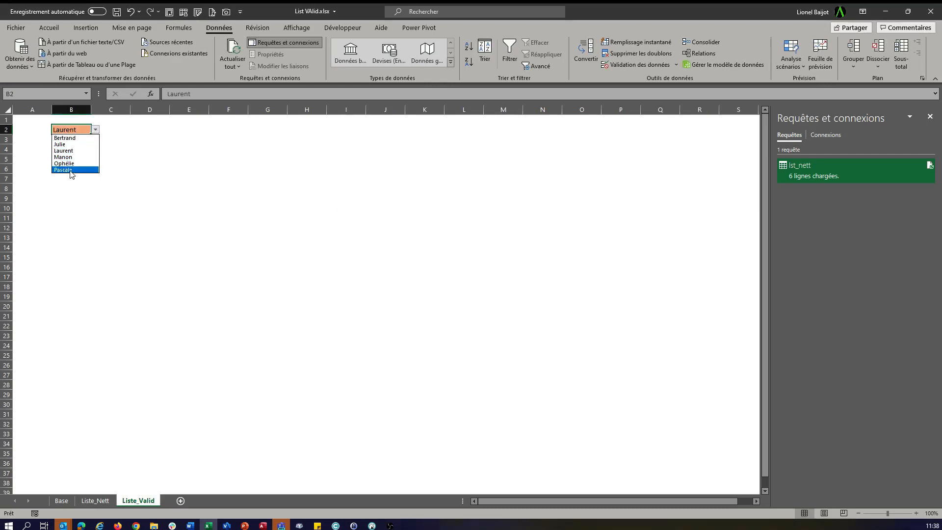
left_click(80, 166)
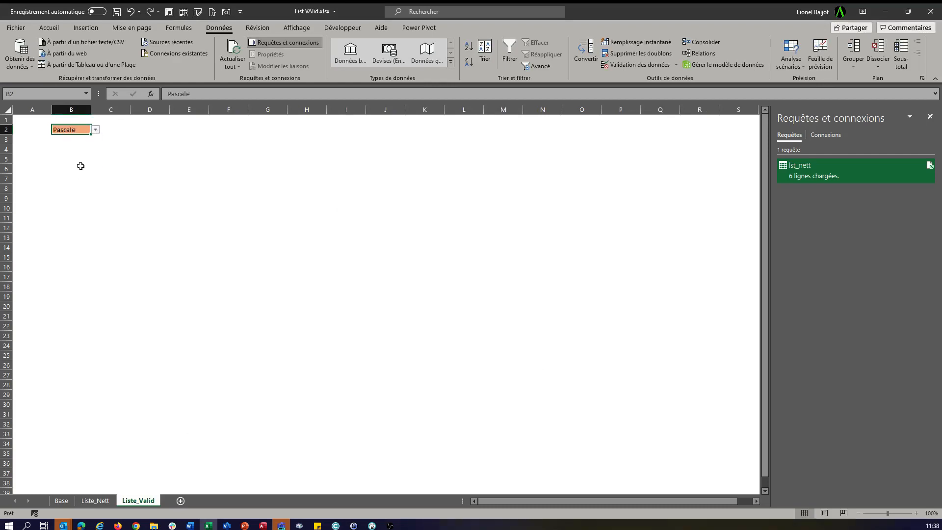
- Add a row at the end of the Base table with a new participant's first name and the amount 232,14
left_click(62, 500)
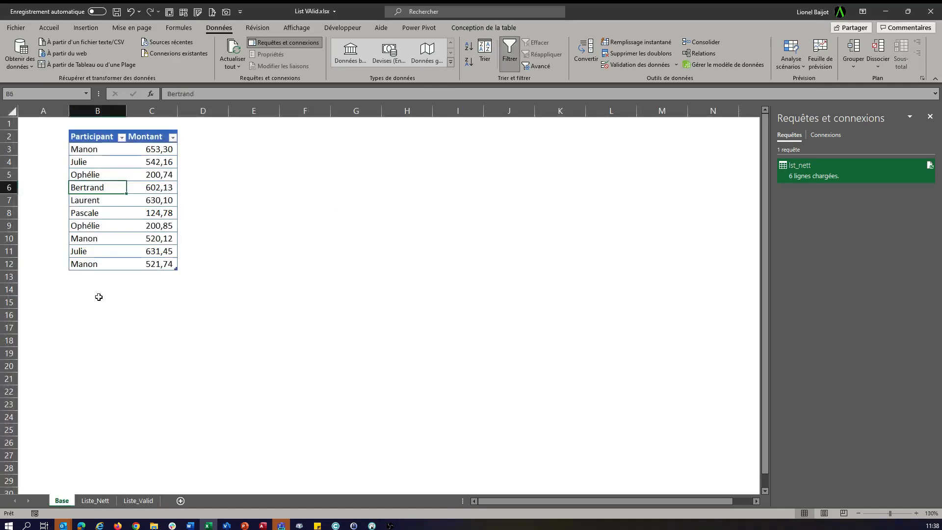
left_click(91, 266)
key("Tab")
key("Tab")
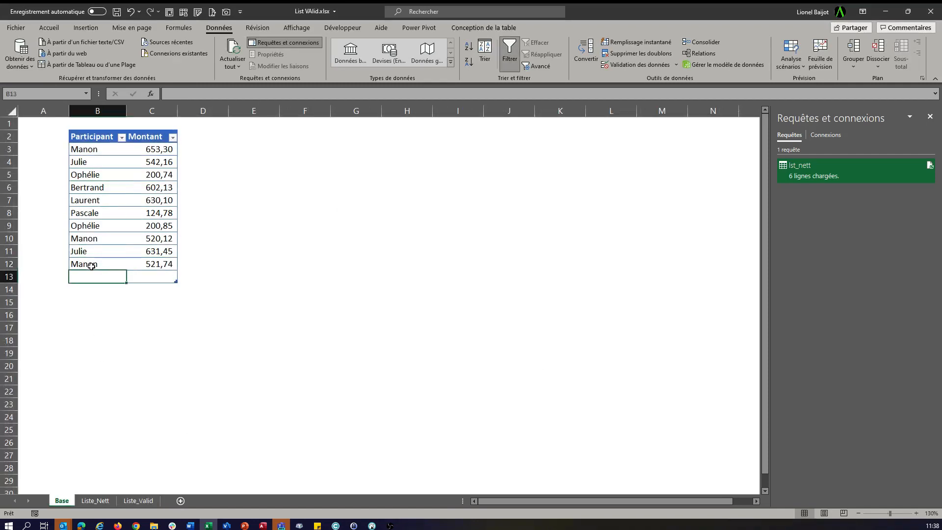
type("Olivier")
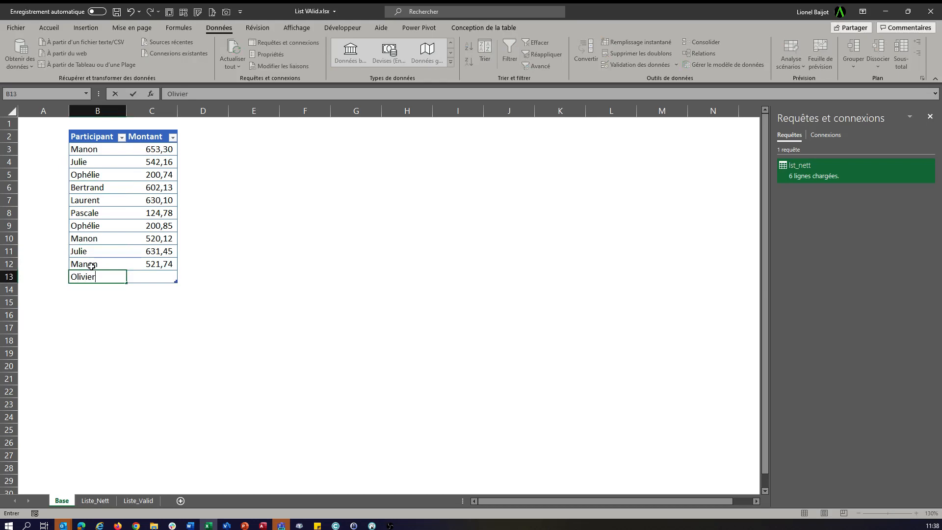
key("Tab")
type("232,1")
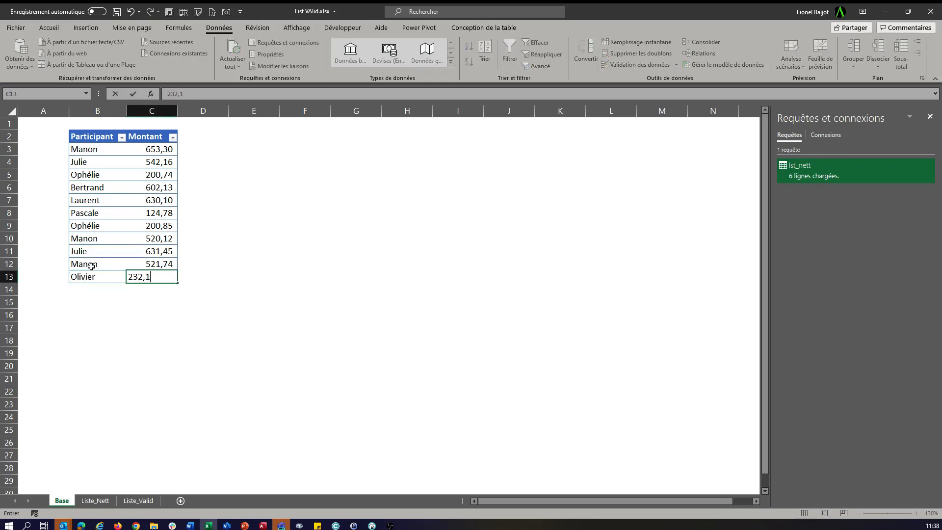
type("4")
key("Return")
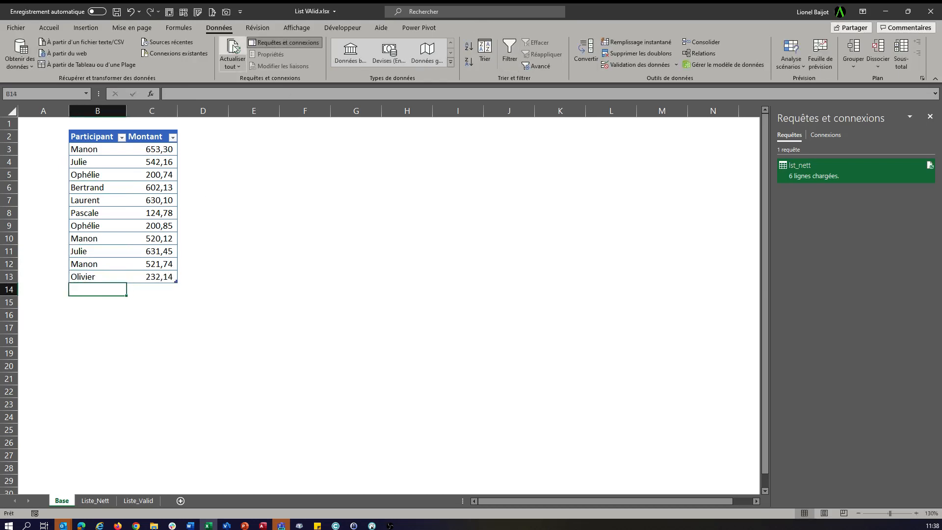
- Refresh all queries and check the new participant's entry in the Liste_Nett table
left_click(234, 49)
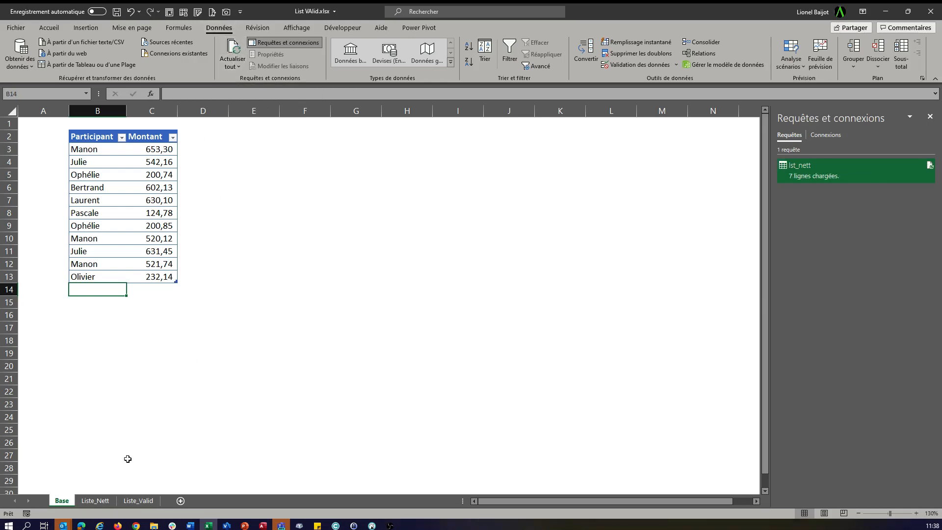
left_click(96, 500)
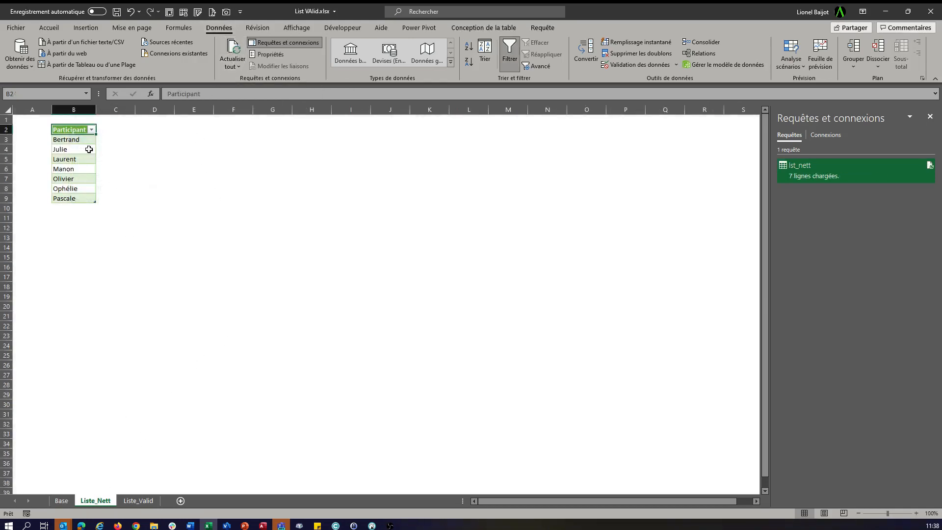
left_click(74, 178)
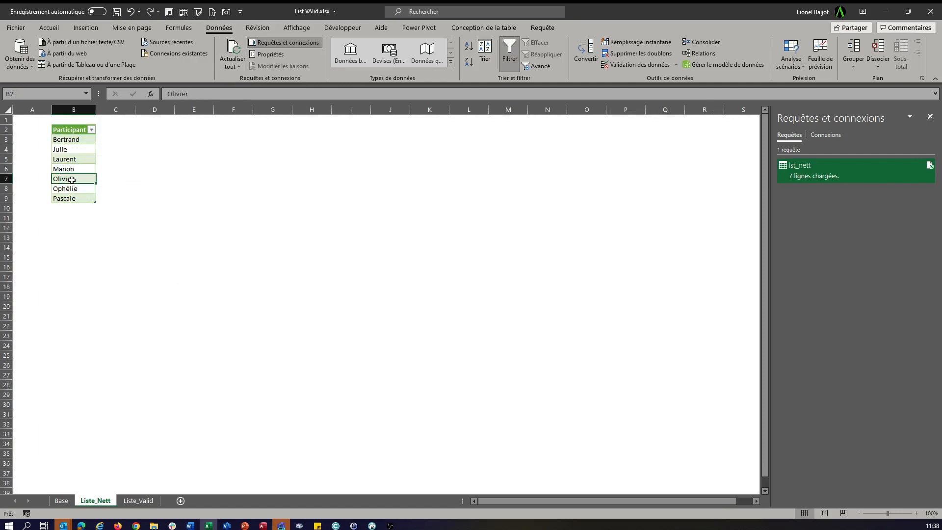
- Choose the newly added participant in cell B2 of Liste_Valid and check the source range of its validation
left_click(138, 501)
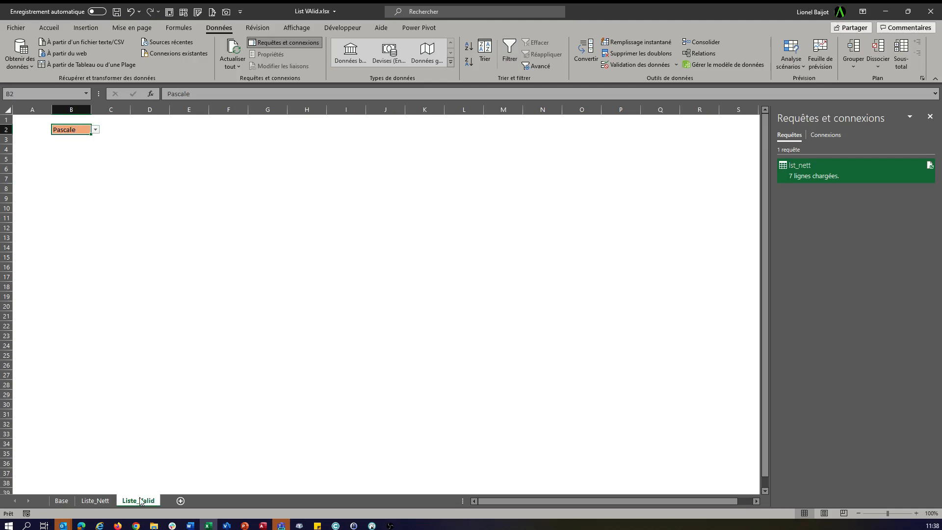
left_click(96, 130)
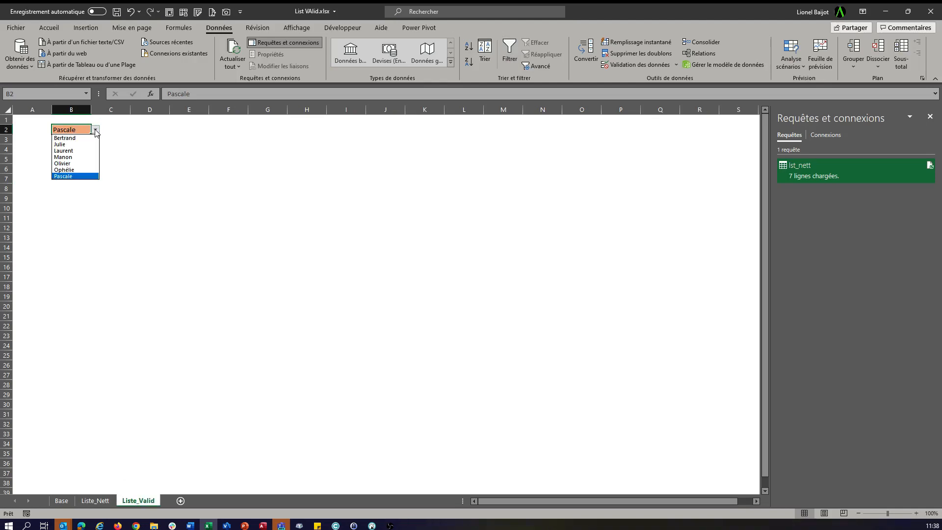
left_click(75, 164)
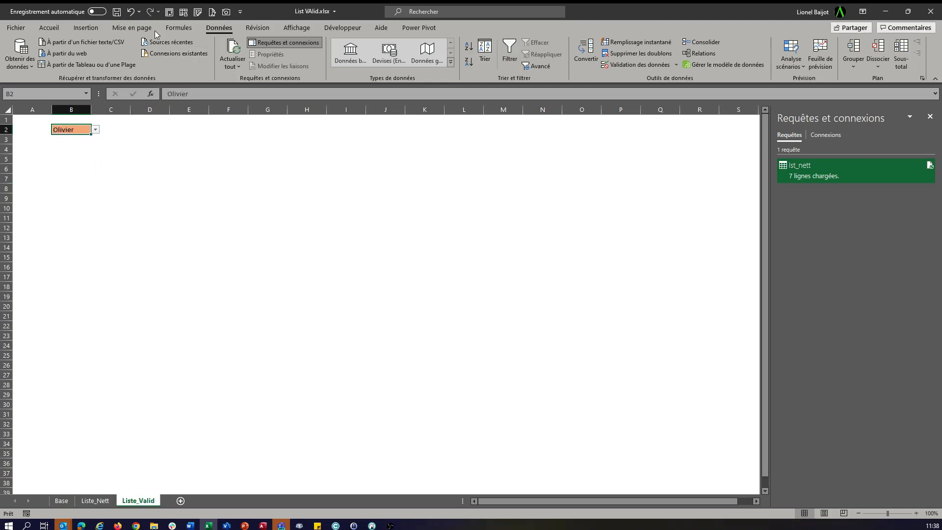
left_click(638, 64)
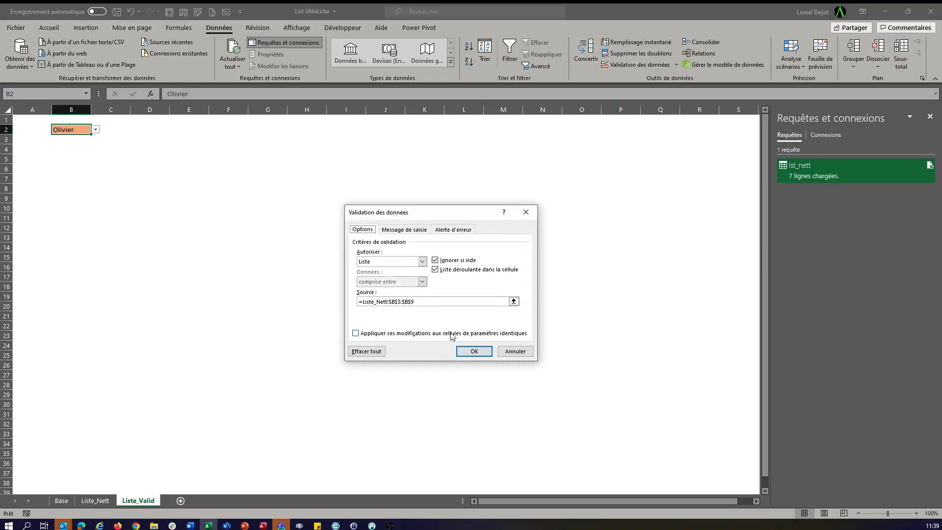
left_click(518, 352)
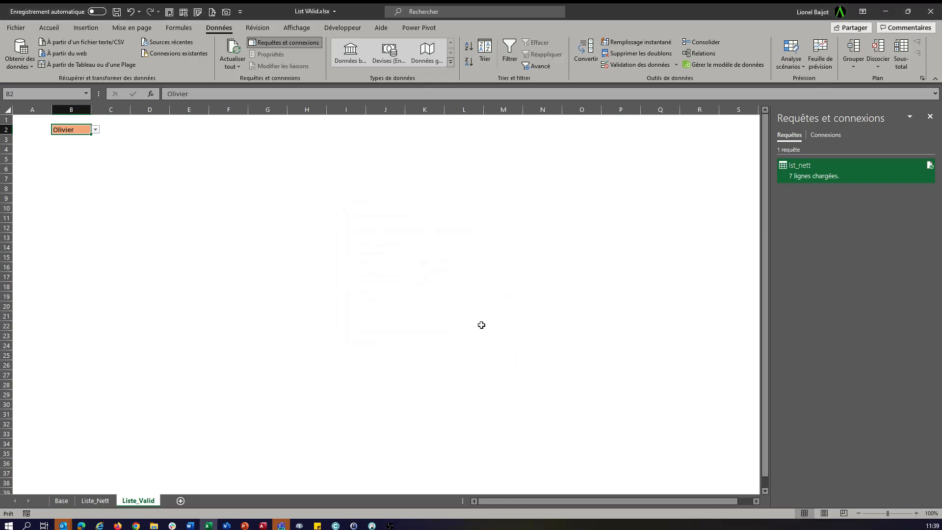
- Fill cell B5 of the Liste_Valid sheet with golden yellow
left_click(70, 158)
left_click(49, 27)
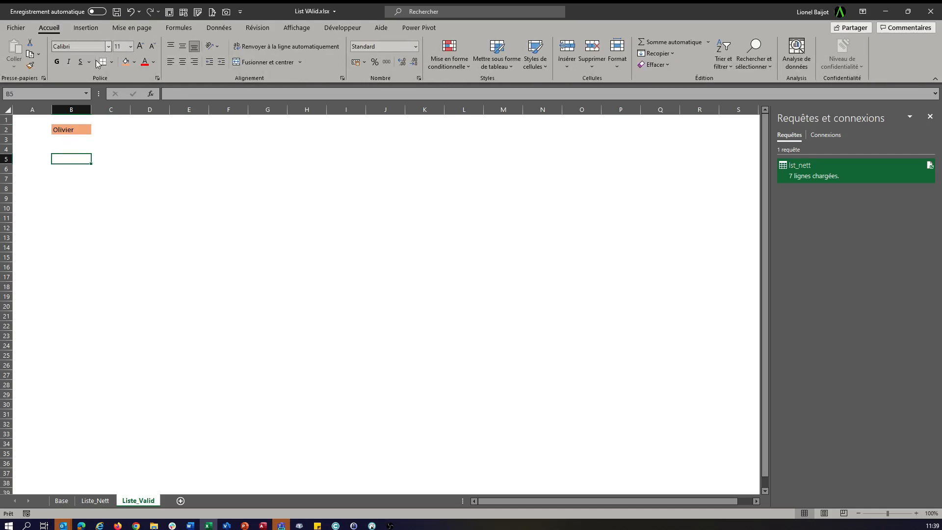
left_click(134, 62)
left_click(184, 117)
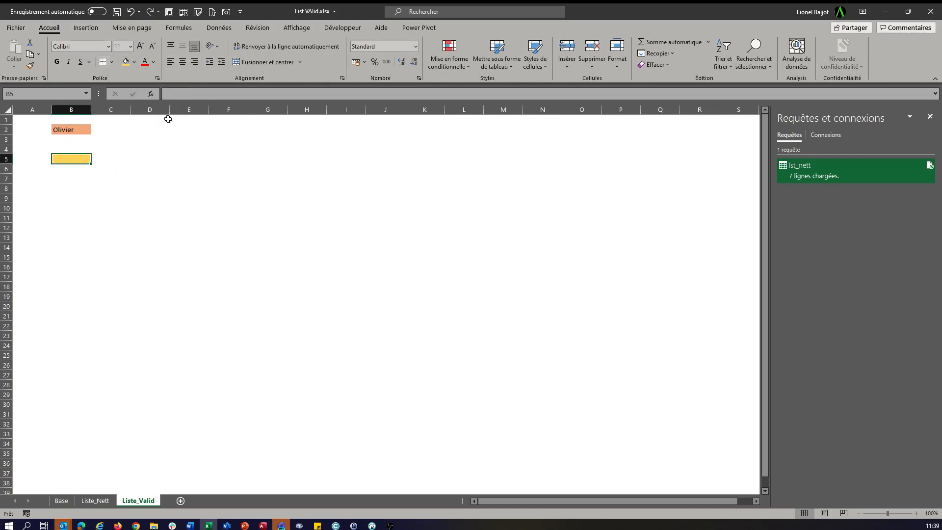
- Review the data validation settings of cell B2 without changing them
left_click(74, 131)
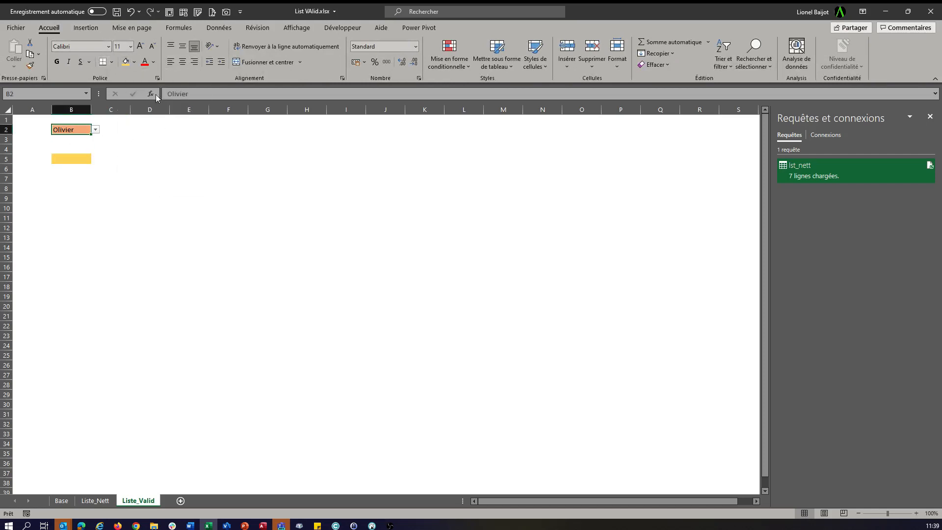
left_click(220, 28)
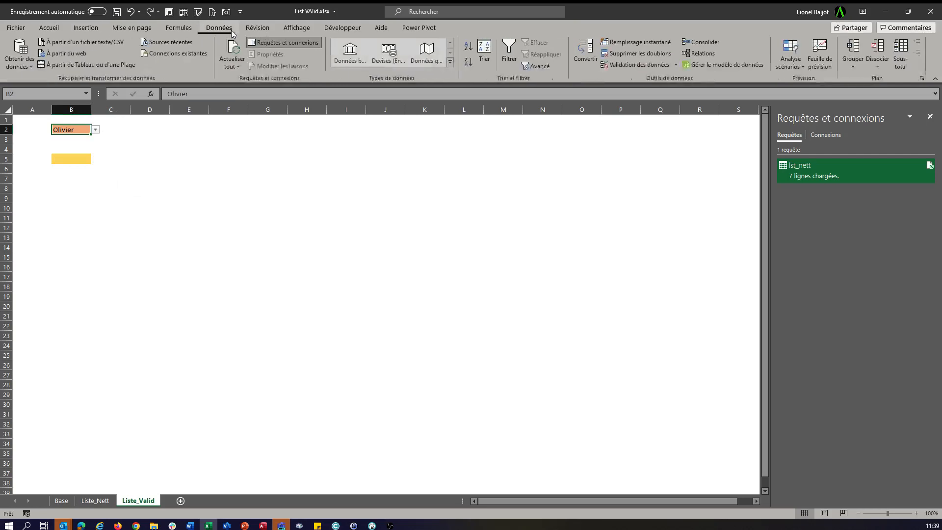
left_click(653, 65)
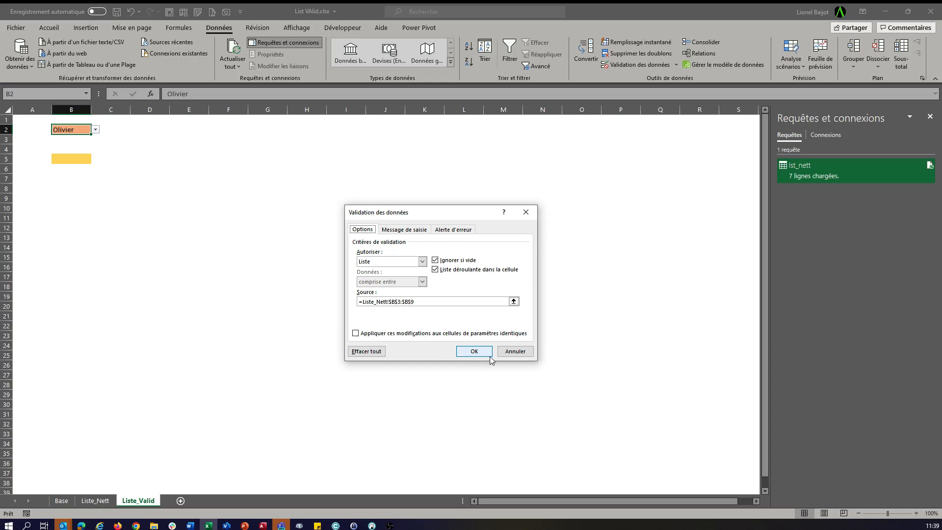
left_click(519, 354)
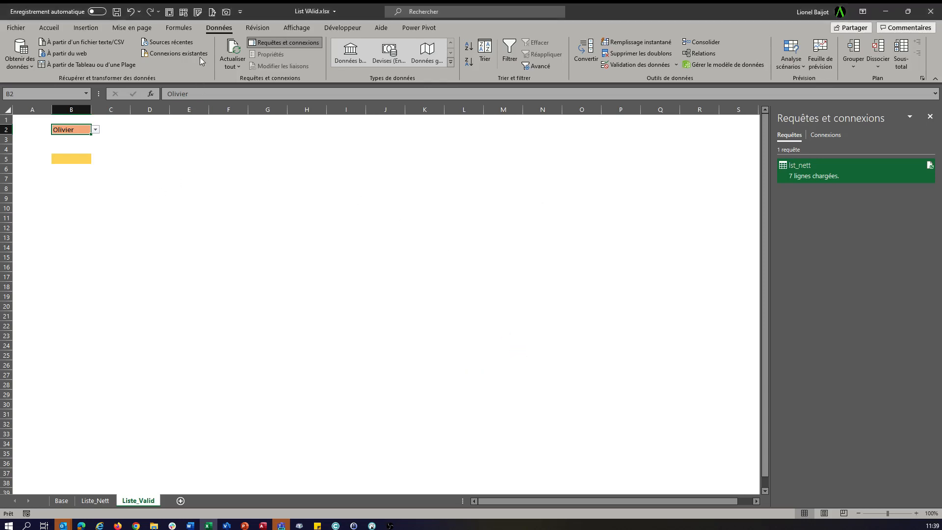
- Define the workbook-level name lst_VAL referring to =lst_nett and check which cells it covers
left_click(190, 28)
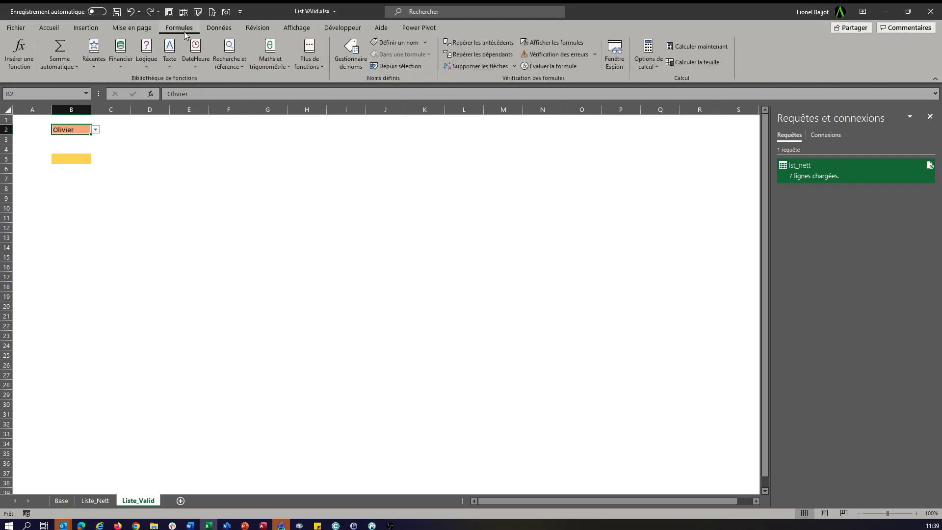
left_click(351, 54)
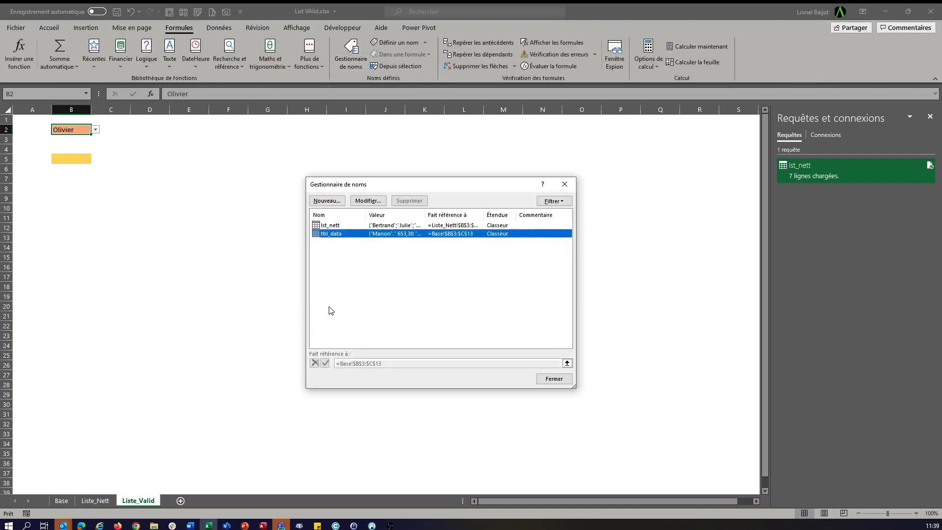
left_click(327, 200)
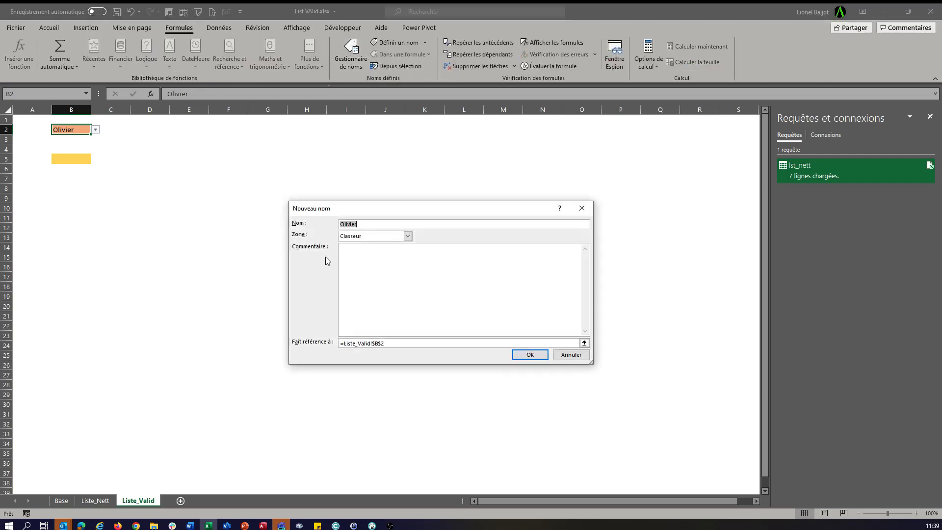
type("L")
left_click_drag(399, 343, 267, 341)
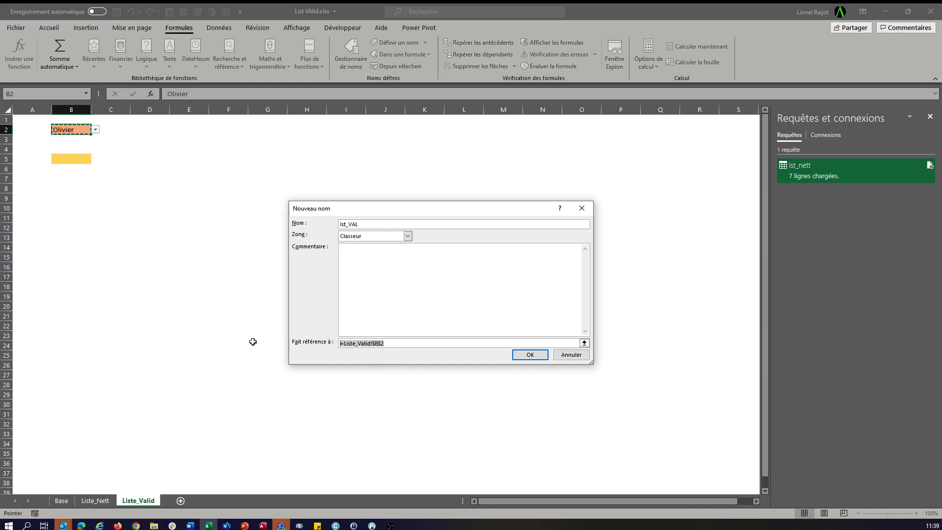
type("=")
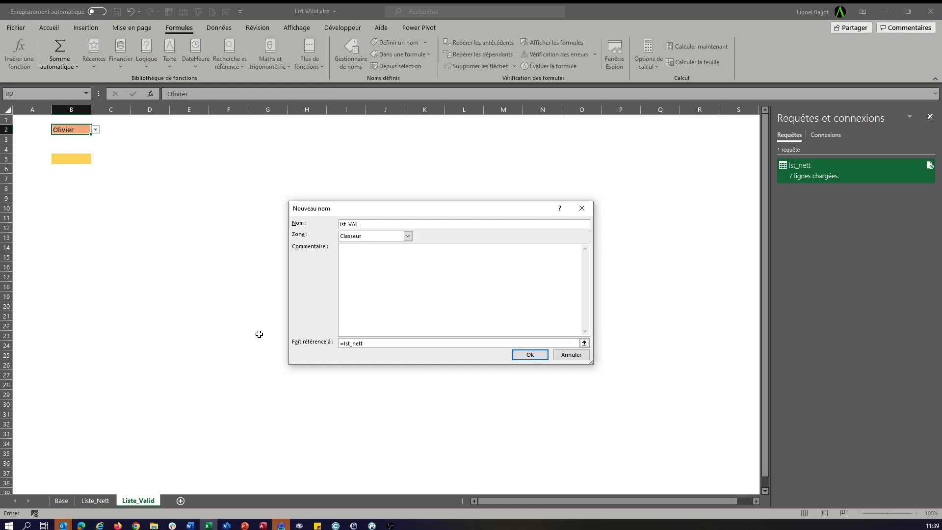
type("lst_nett")
left_click(530, 355)
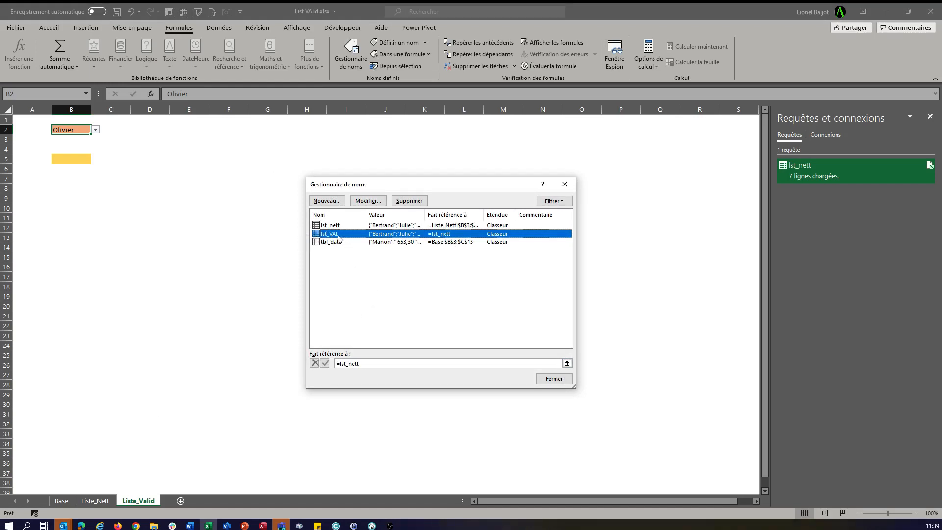
left_click(355, 365)
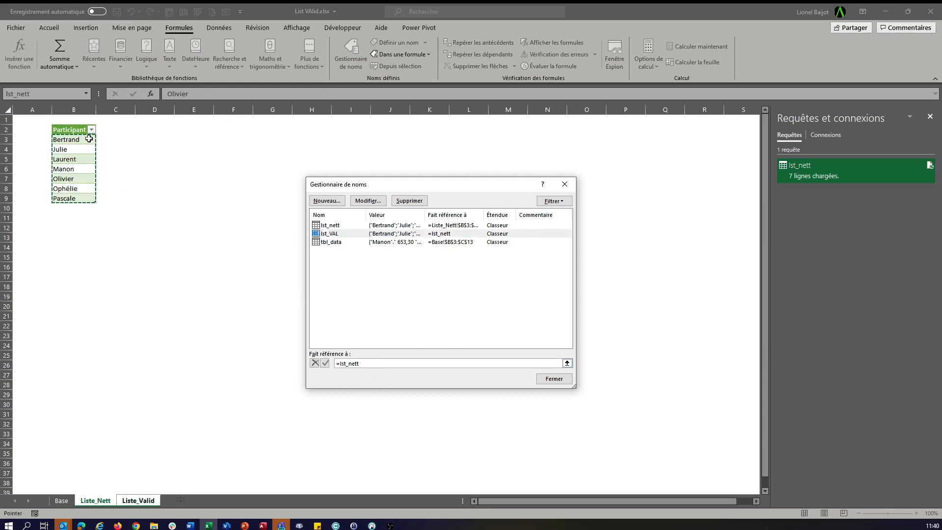
- Restrict cell B5 of the Liste_Valid sheet to a validation list whose source is the defined name =lst_VAL
left_click(563, 380)
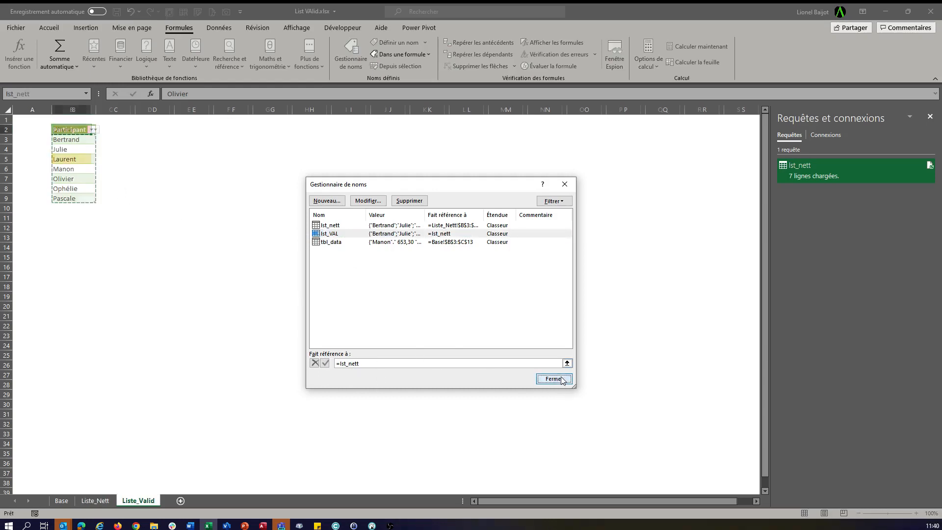
left_click(78, 158)
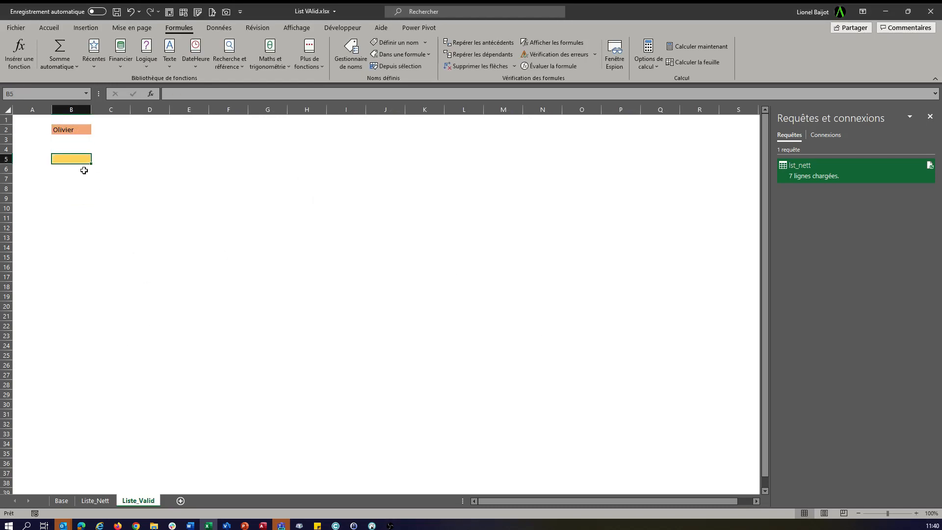
left_click(214, 28)
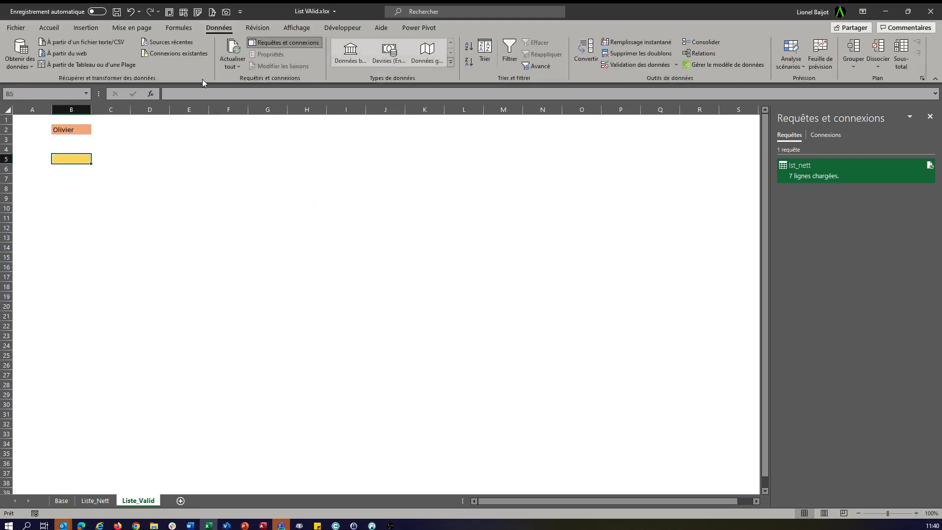
left_click(622, 66)
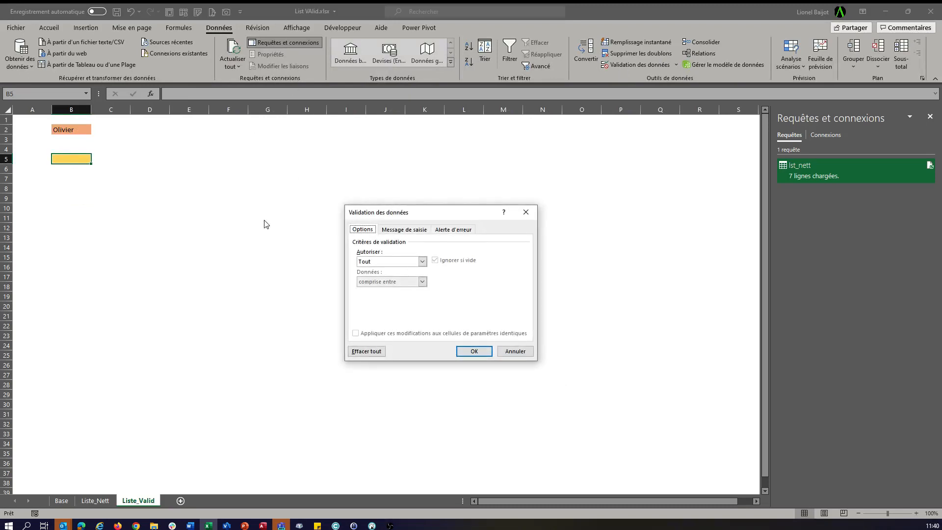
left_click(422, 261)
left_click(377, 290)
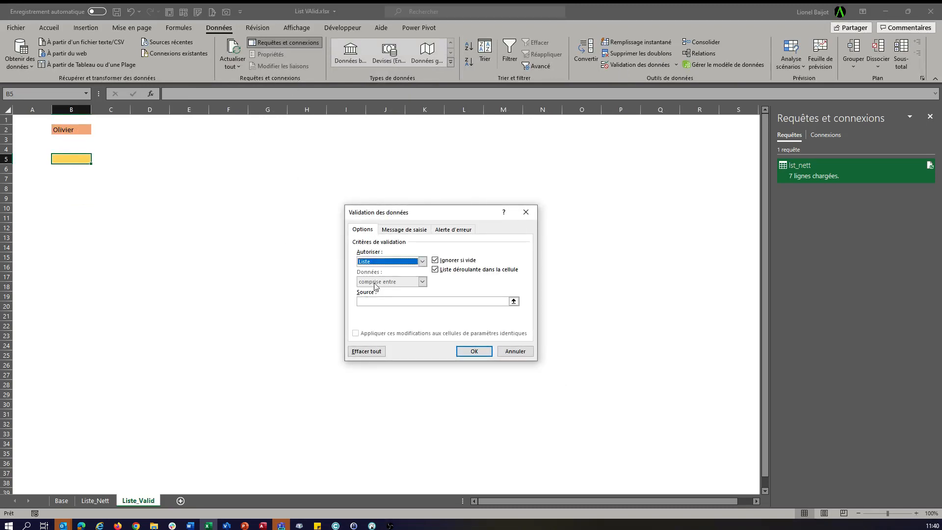
left_click(373, 302)
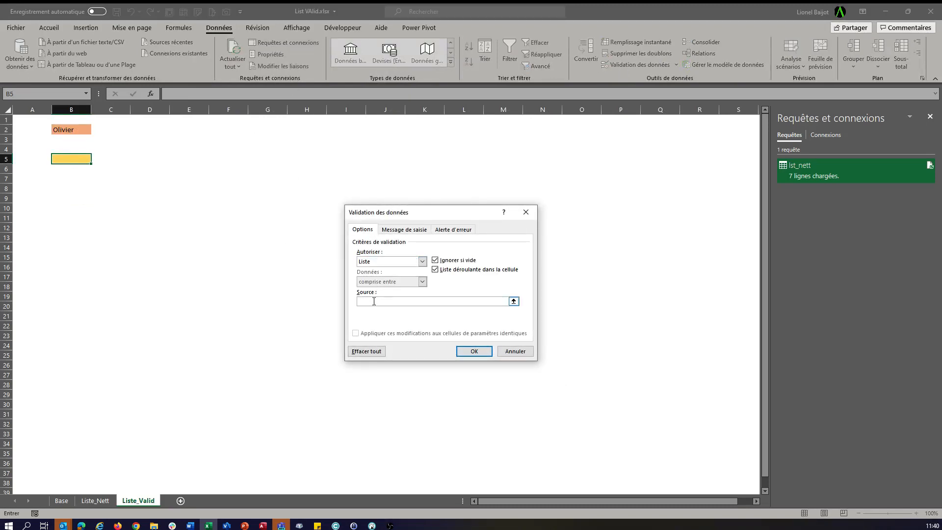
key("F3")
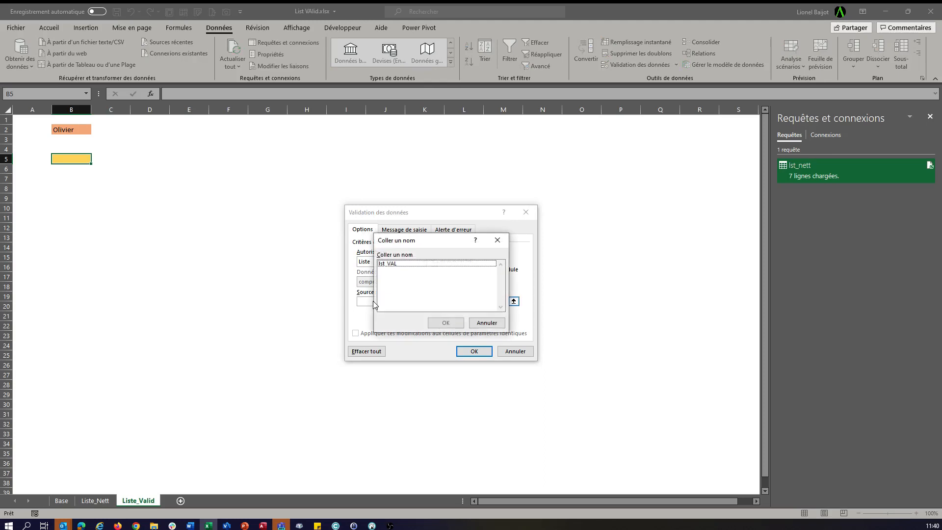
left_click(391, 264)
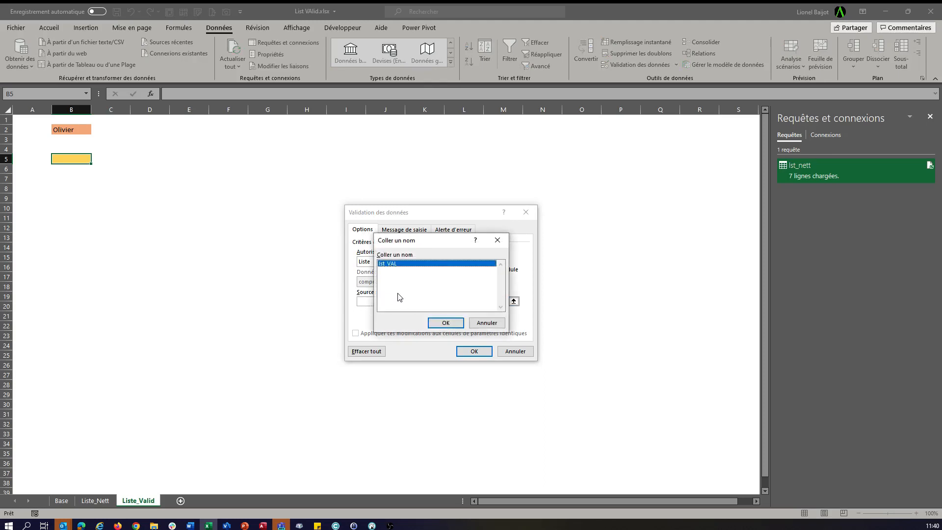
left_click(446, 325)
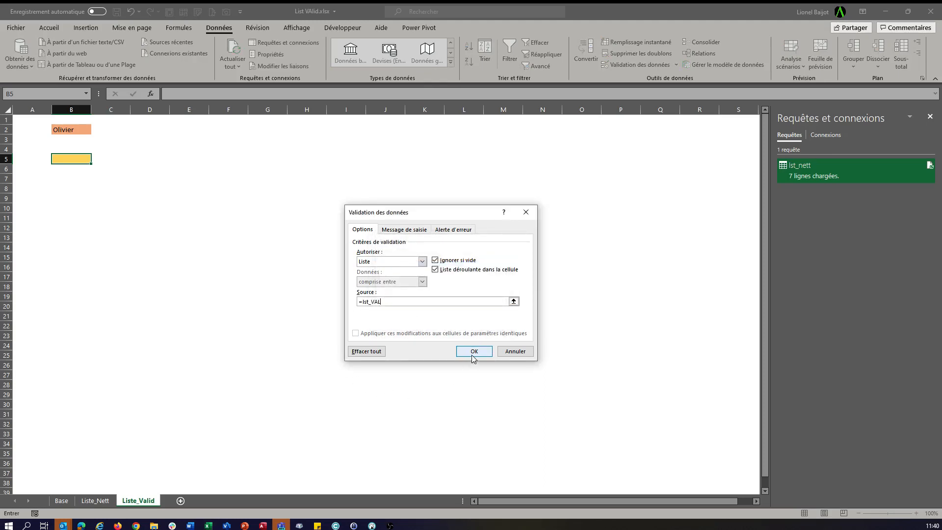
left_click(474, 351)
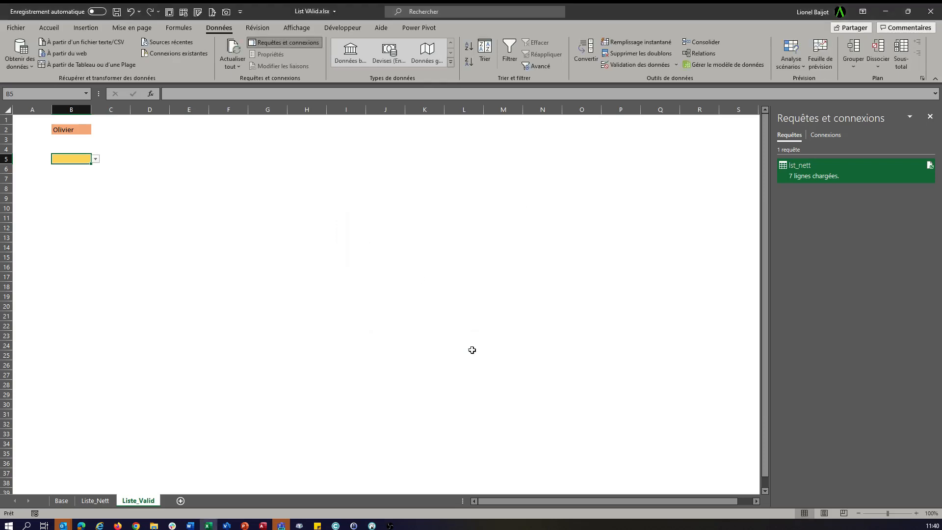
- Choose the third participant from the drop-down list in cell B5
left_click(96, 159)
key("Down")
key("Down")
key("Down")
key("Down")
key("Return")
left_click(96, 159)
left_click(87, 180)
- Add a row to the table on the Base sheet with a new participant's first name and the amount 125,32
left_click(62, 500)
left_click(84, 278)
key("Tab")
key("Tab")
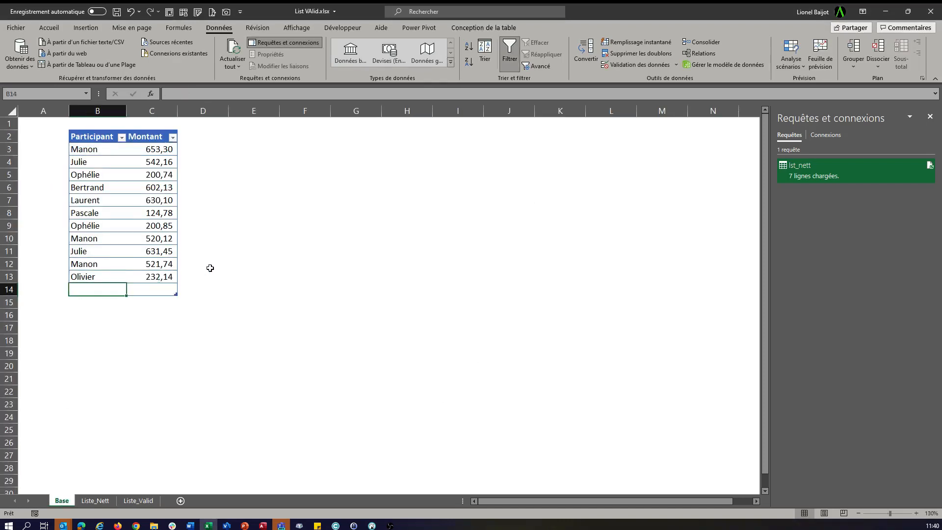
type("Bruno")
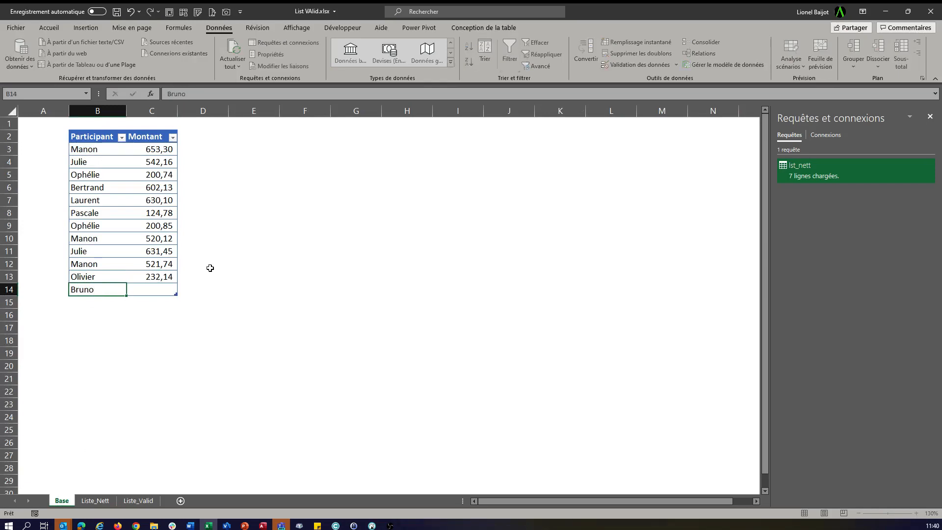
key("Tab")
type("125,32")
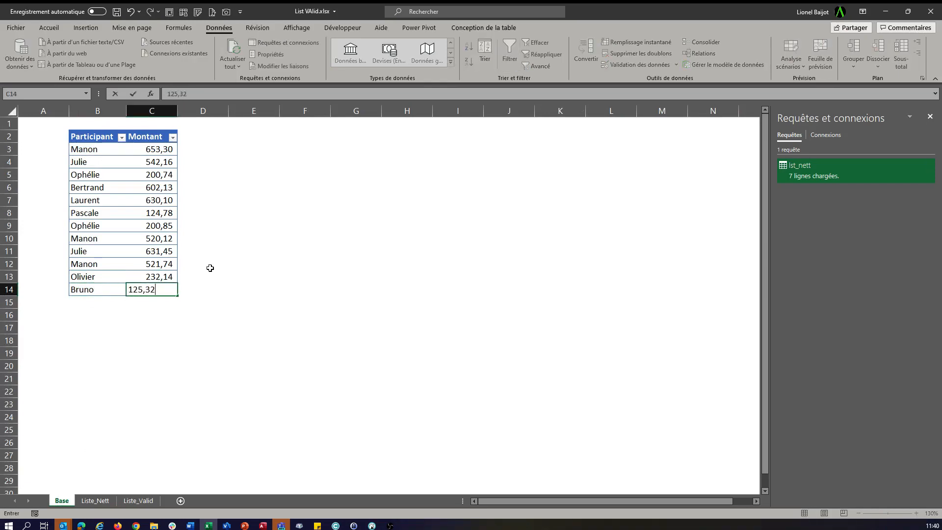
key("Return")
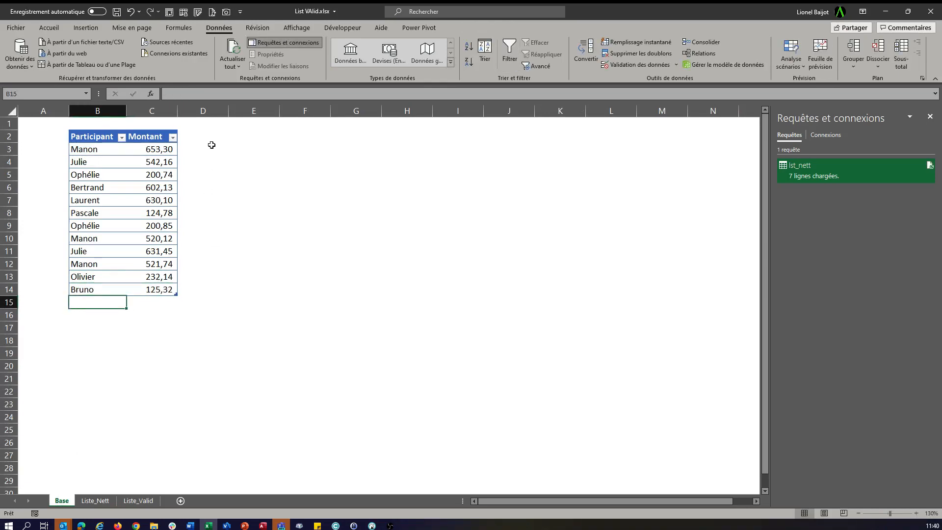
- Refresh all queries and check the new participant's entry in the Liste_Nett table
left_click(122, 249)
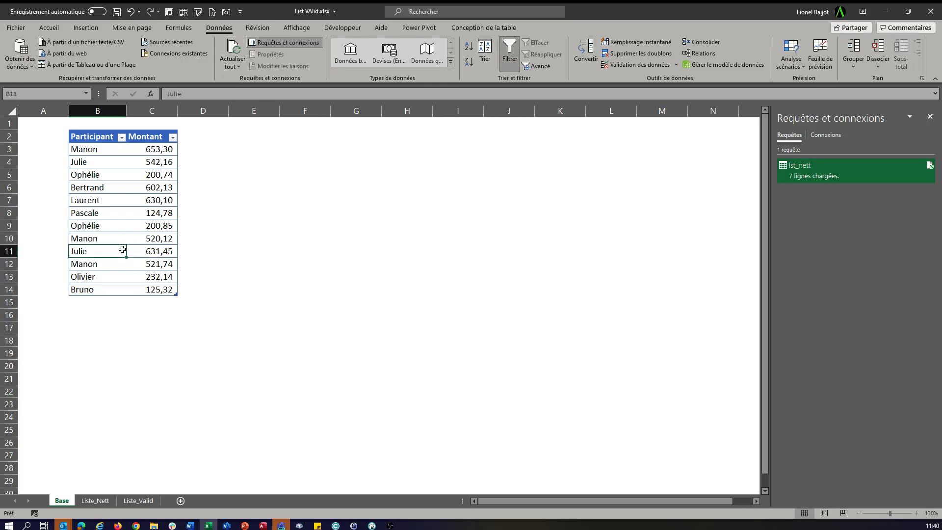
key("ctrl+alt+F5")
left_click(96, 501)
left_click(85, 150)
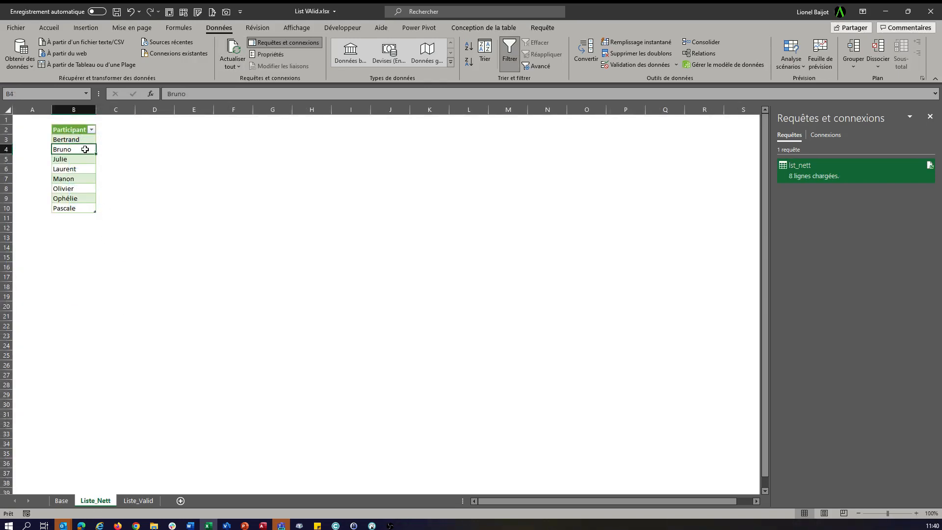
- Choose the newly added participant from the drop-down lists in cells B2 and B5 of Liste_Valid
left_click(142, 502)
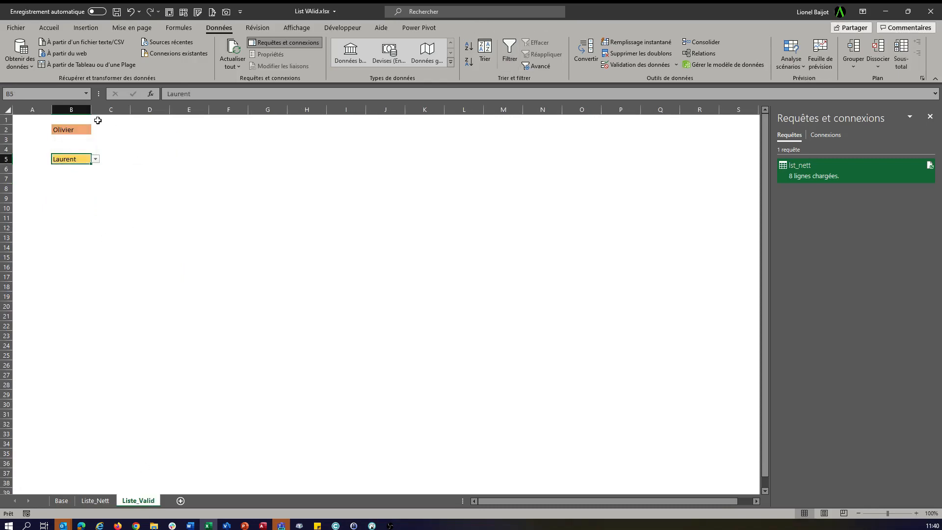
left_click(84, 129)
left_click(95, 130)
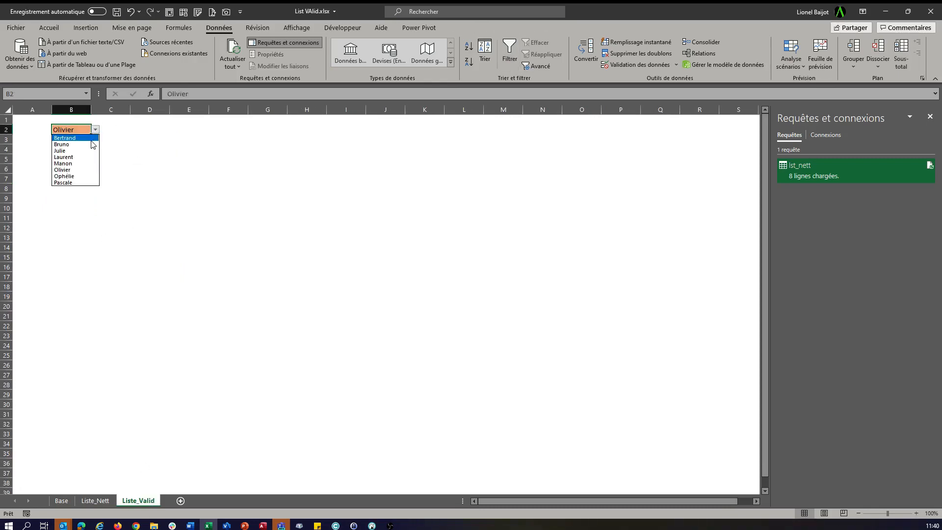
left_click(69, 143)
left_click(86, 158)
left_click(96, 159)
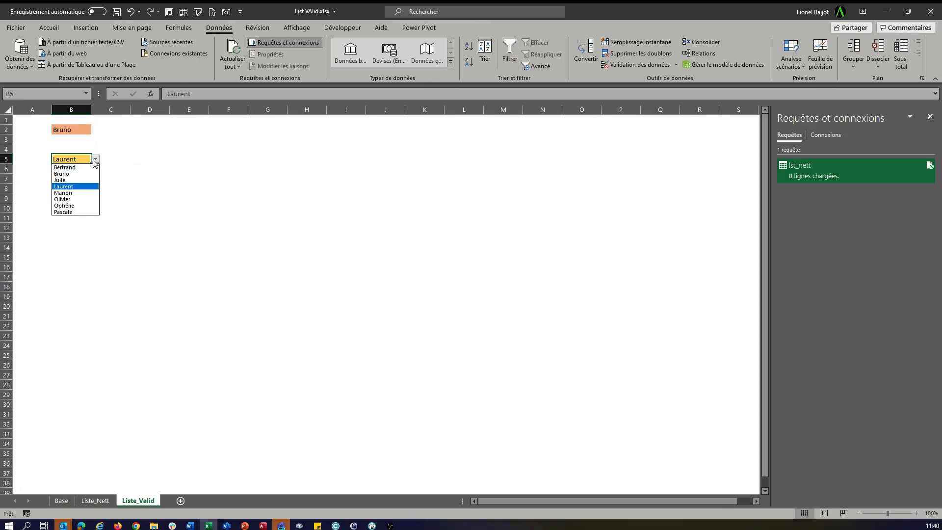
left_click(86, 174)
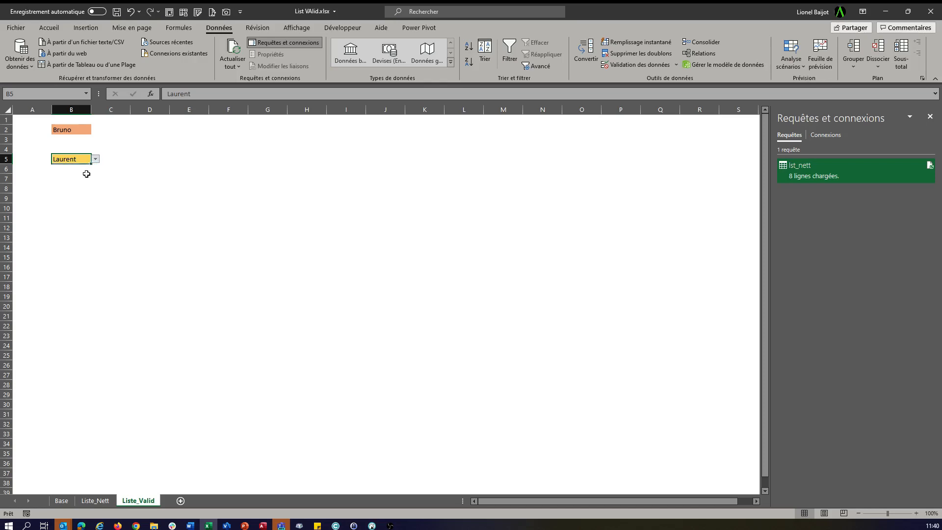
left_click(157, 179)
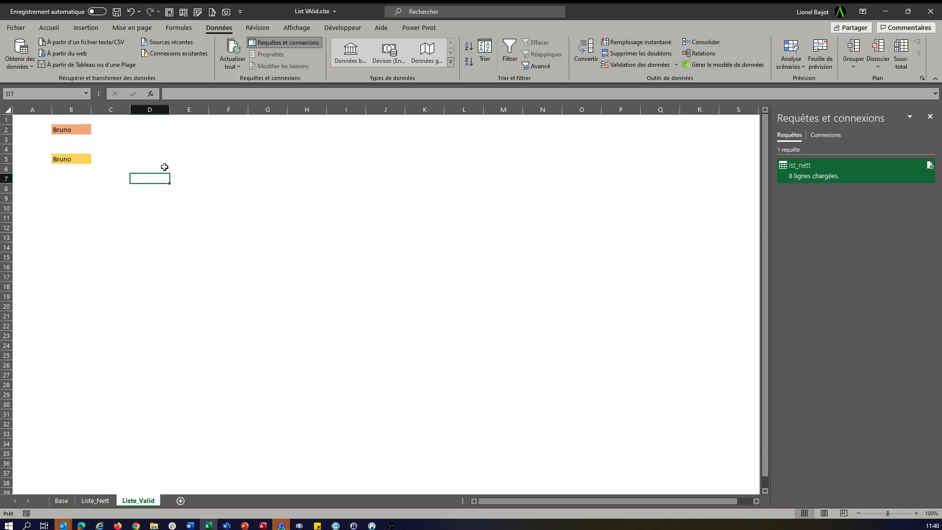